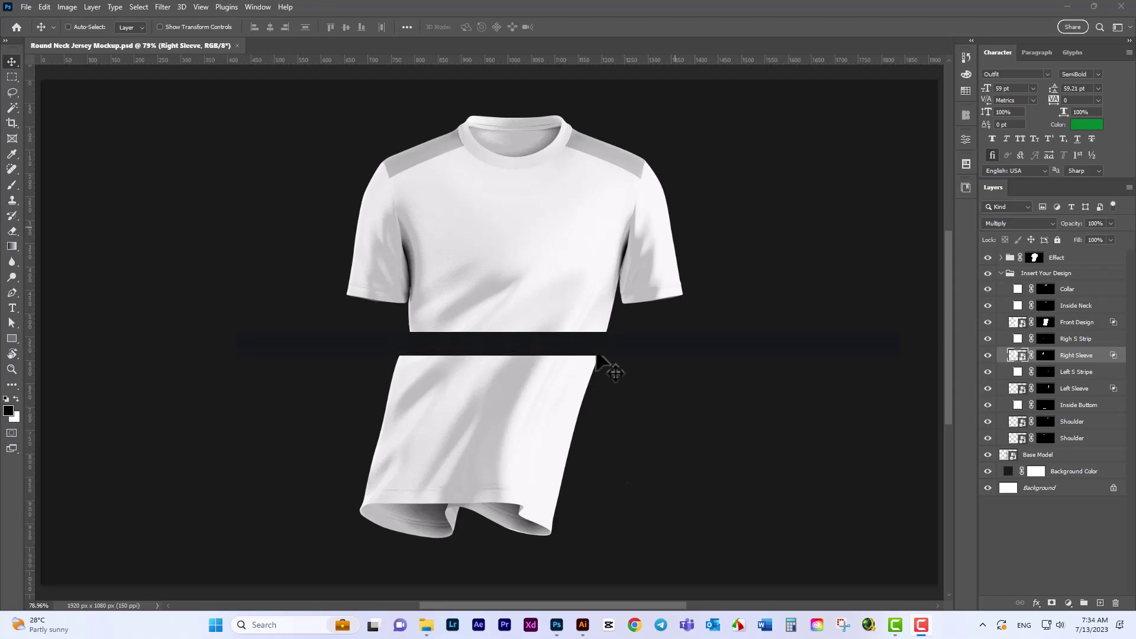
- Fully lock the Effect group and open the Front Design smart object for editing
{"action": "scroll", "coordinate": [509, 325], "scroll_direction": "up", "scroll_amount": 2}
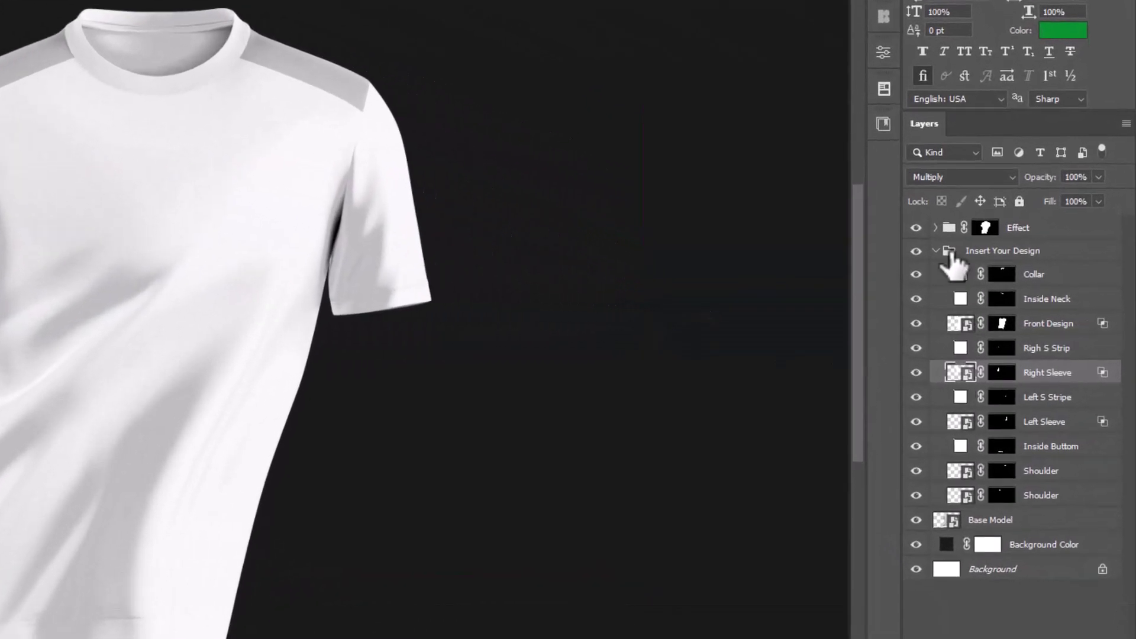
{"action": "left_click", "coordinate": [1030, 273]}
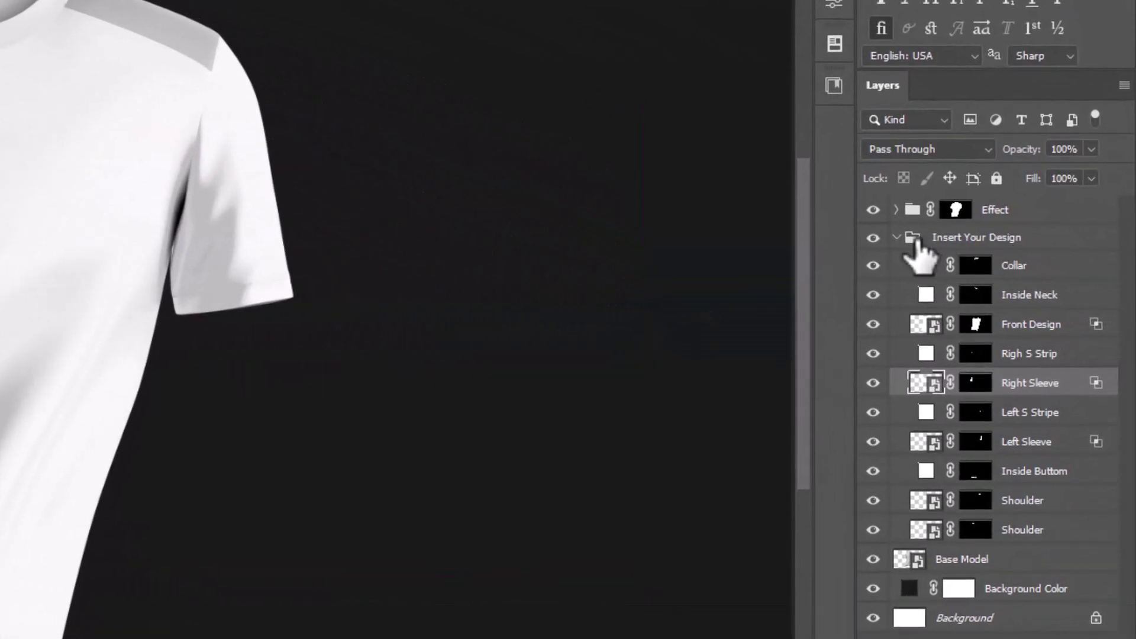
{"action": "left_click", "coordinate": [1000, 273]}
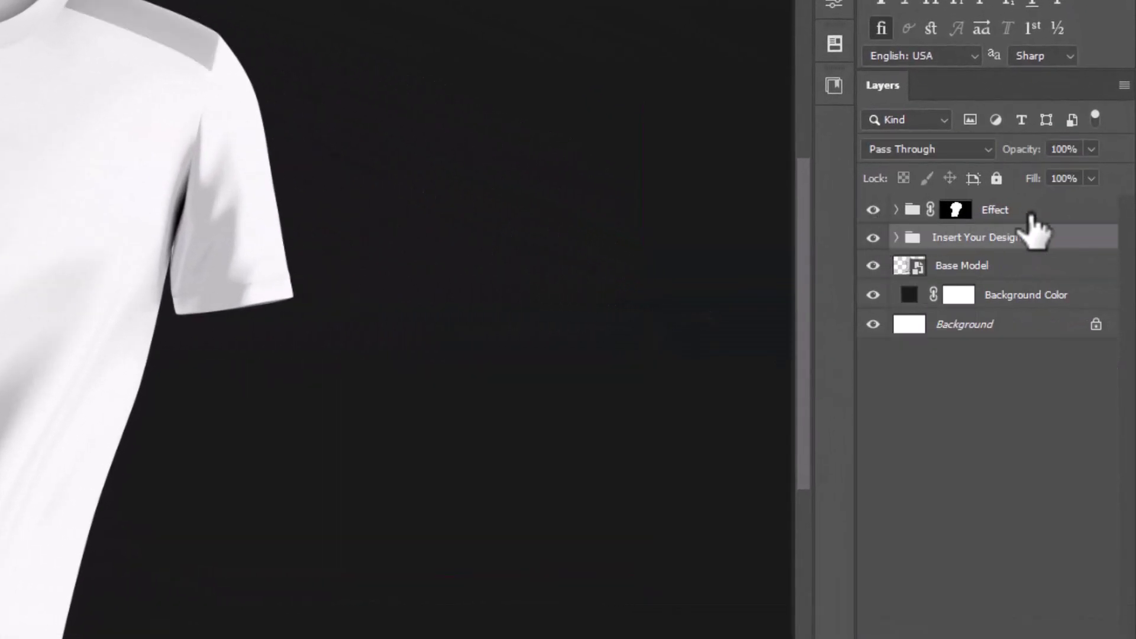
{"action": "left_click", "coordinate": [1059, 214]}
{"action": "left_click", "coordinate": [996, 178]}
{"action": "left_click", "coordinate": [896, 238]}
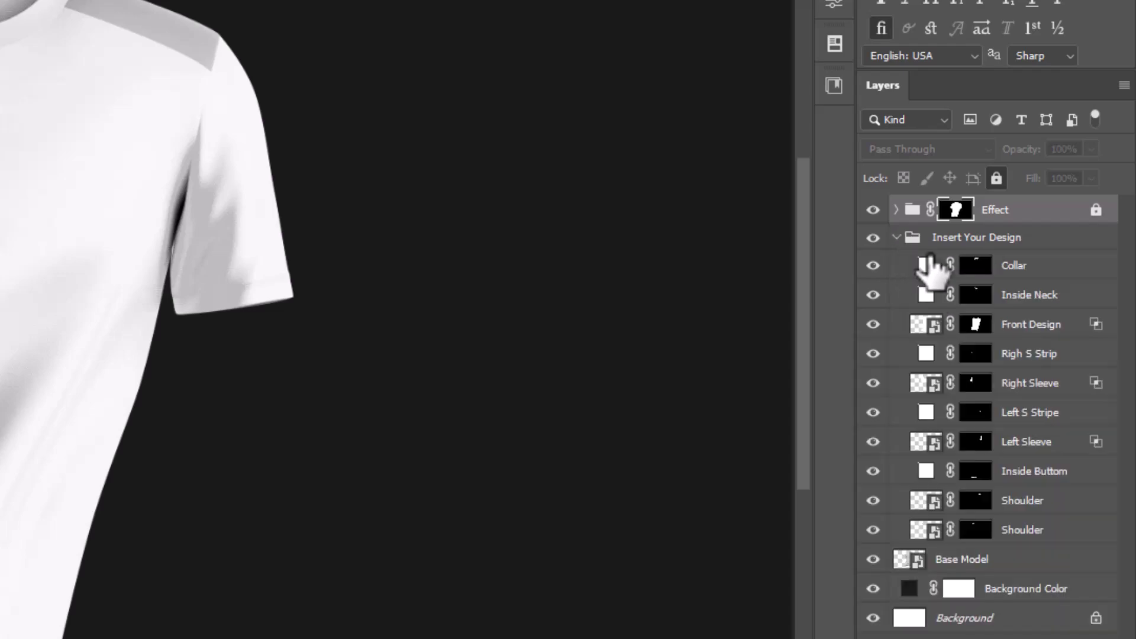
{"action": "left_click", "coordinate": [1039, 324]}
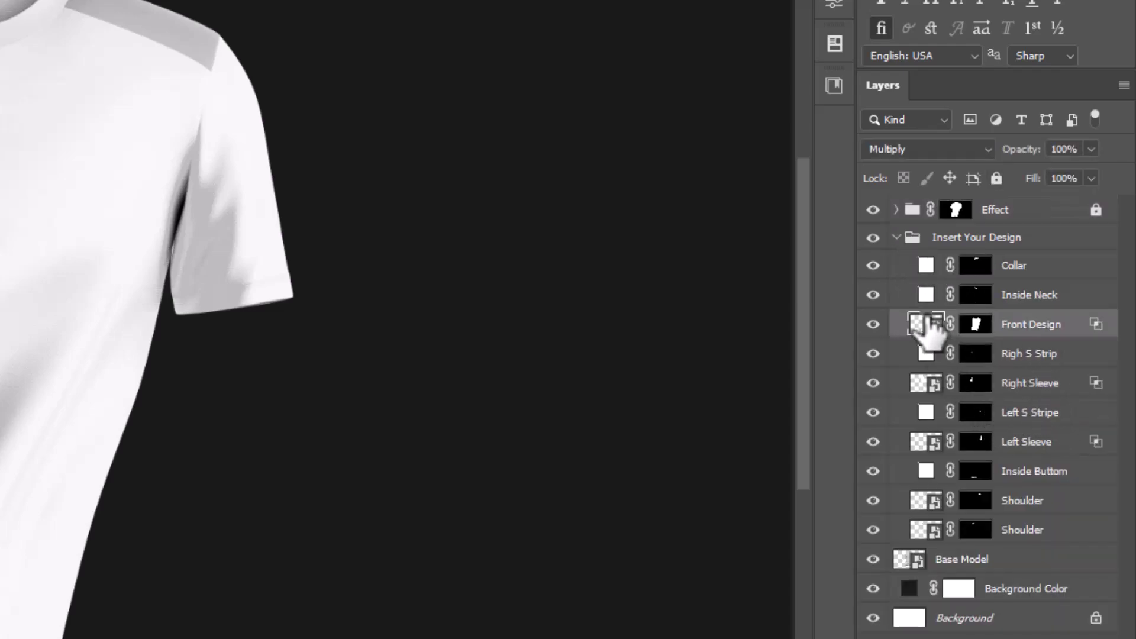
{"action": "double_click", "coordinate": [927, 325]}
- Copy the abstract artwork image from Illustrator
{"action": "left_click", "coordinate": [579, 625]}
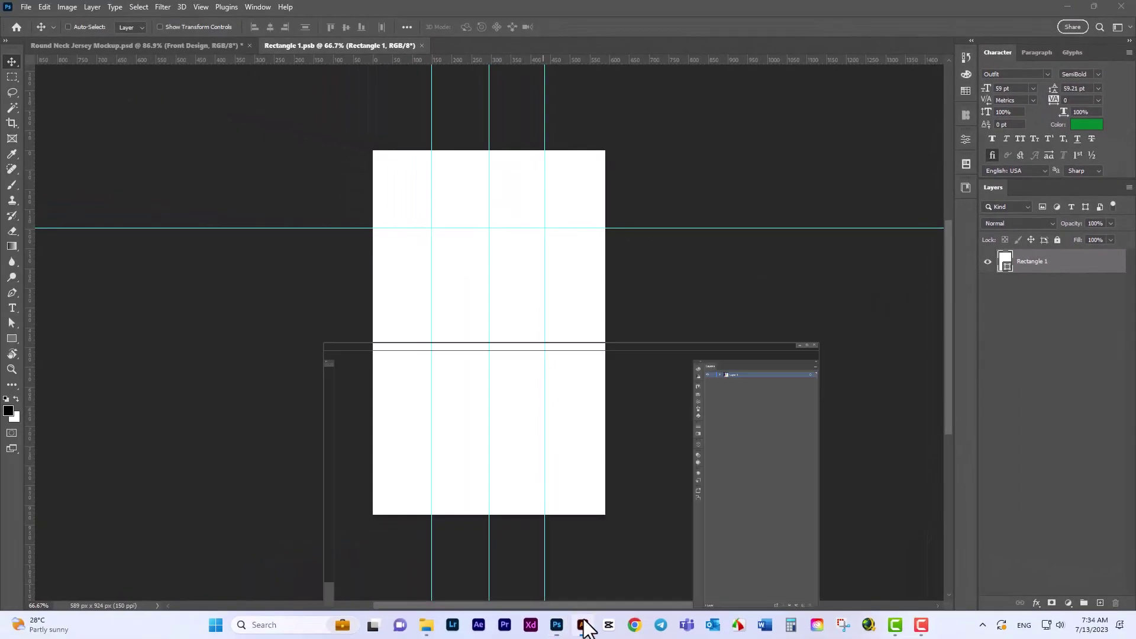
{"action": "left_click", "coordinate": [318, 326]}
{"action": "key", "text": "ctrl+c"}
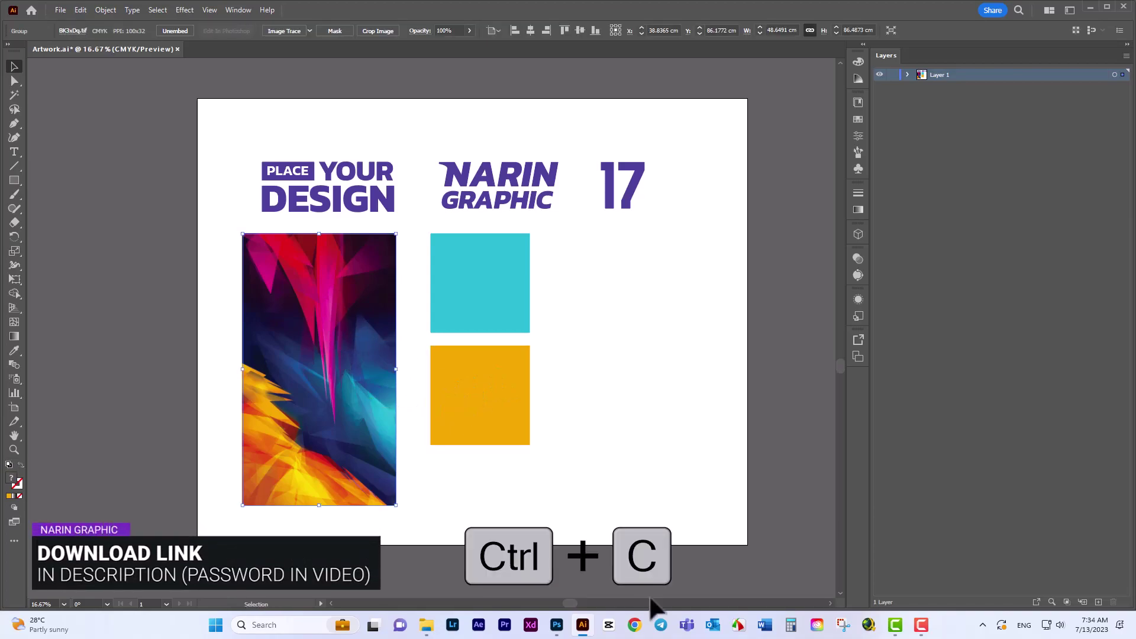
{"action": "left_click", "coordinate": [562, 630]}
- Paste the abstract artwork as a smart object, scaled to cover the whole rectangle
{"action": "key", "text": "ctrl+v"}
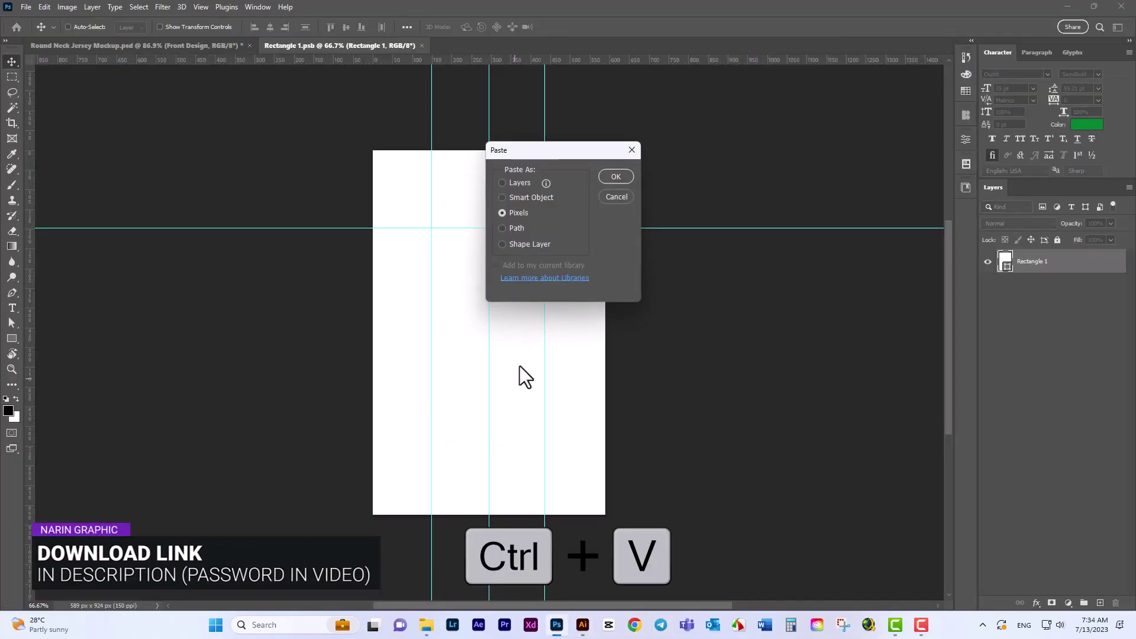
{"action": "left_click", "coordinate": [531, 198]}
{"action": "left_click", "coordinate": [614, 180]}
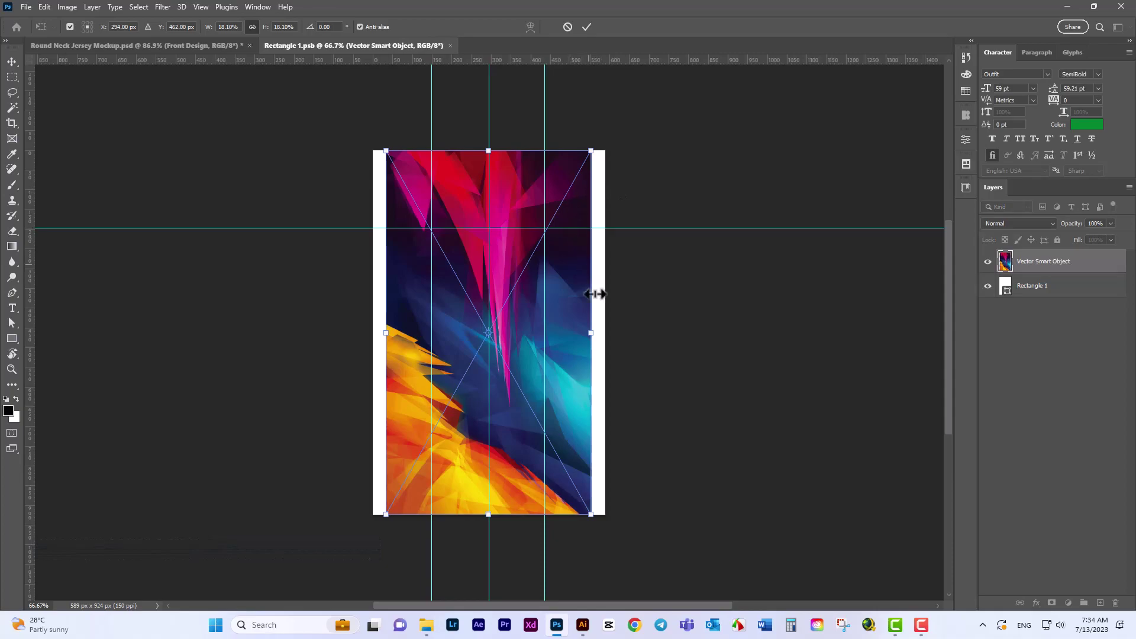
{"action": "left_click_drag", "start_coordinate": [595, 342], "coordinate": [605, 332]}
{"action": "mouse_move", "coordinate": [386, 332]}
{"action": "left_mouse_down"}
{"action": "mouse_move", "coordinate": [373, 332]}
{"action": "mouse_move", "coordinate": [396, 335]}
{"action": "left_mouse_up"}
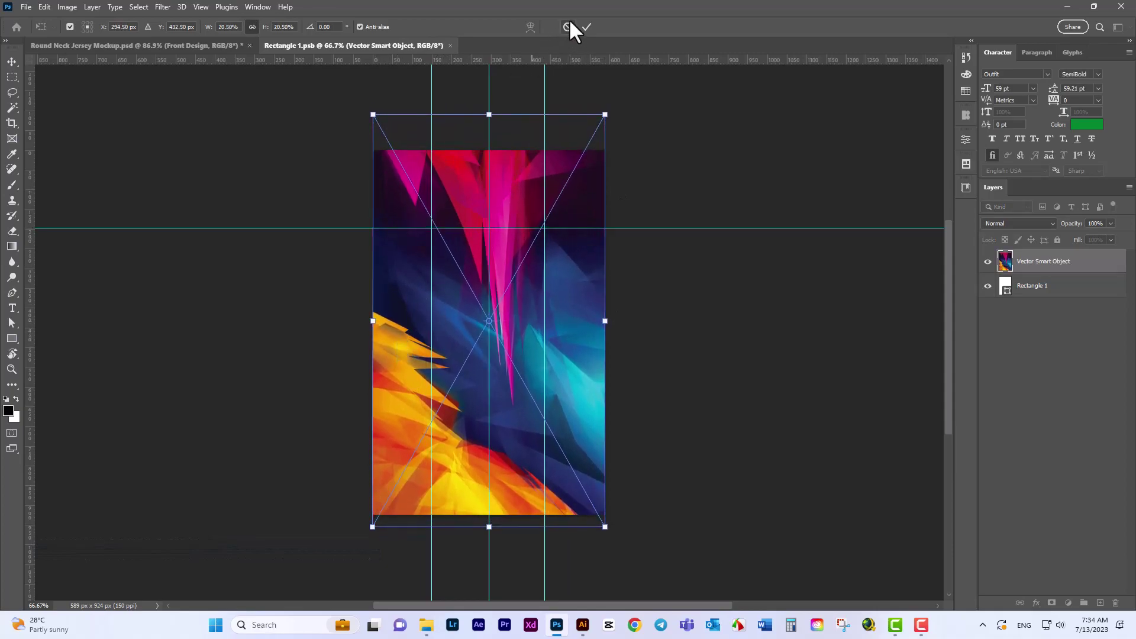
{"action": "left_click", "coordinate": [586, 27]}
- Copy the cyan square's hex colour code from Illustrator's Color Picker
{"action": "left_click", "coordinate": [1035, 287]}
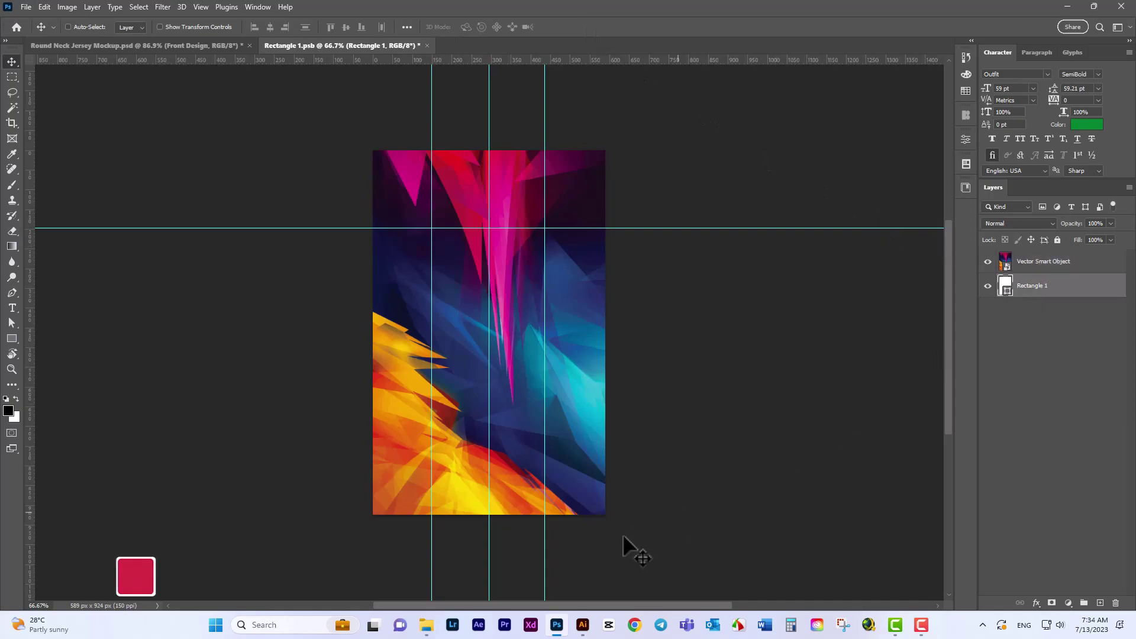
{"action": "left_click", "coordinate": [582, 625]}
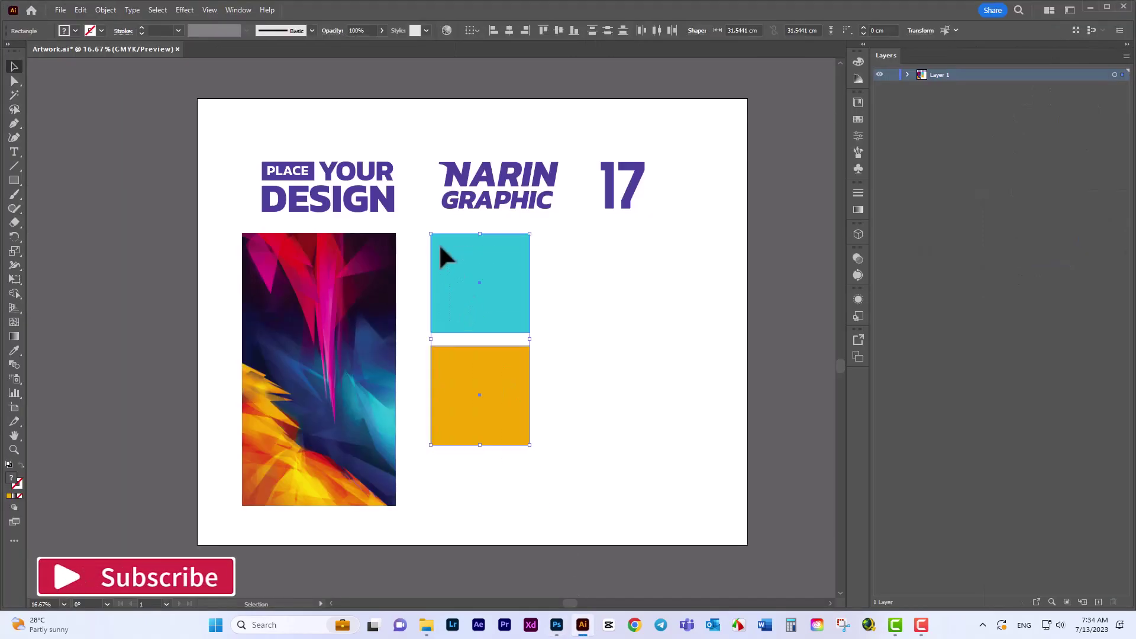
{"action": "left_click", "coordinate": [511, 283]}
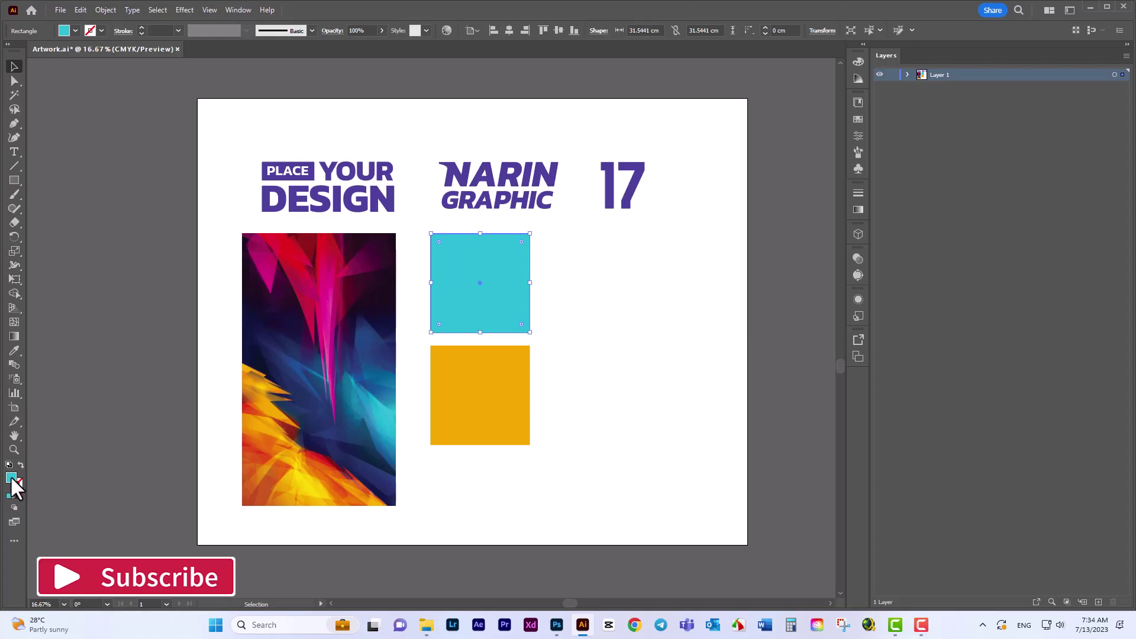
{"action": "double_click", "coordinate": [11, 479]}
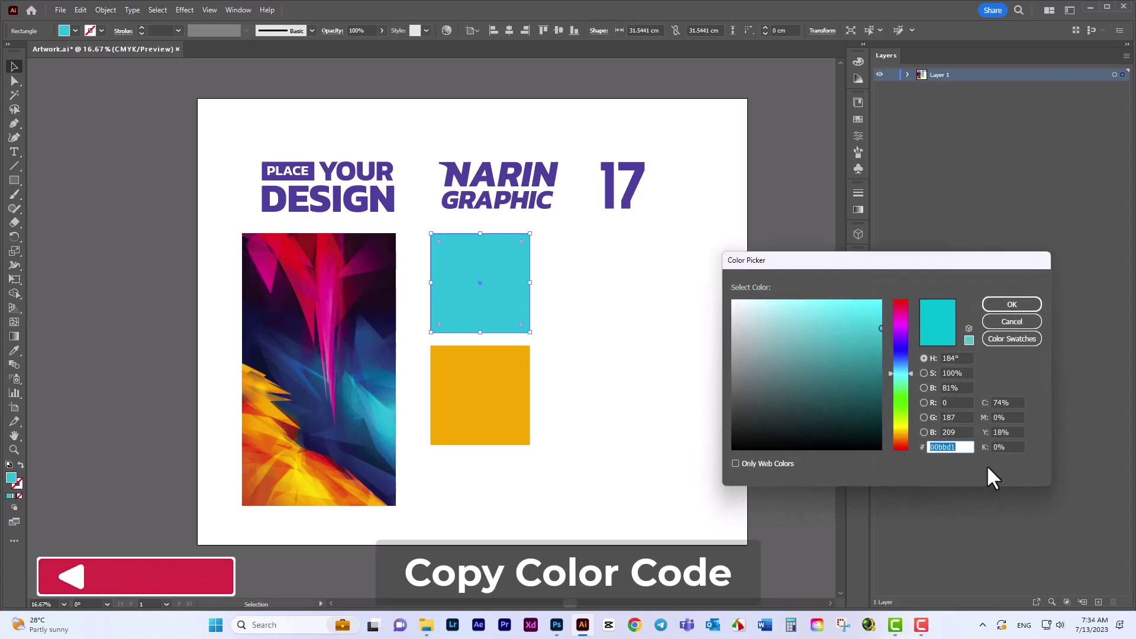
{"action": "left_click", "coordinate": [1000, 306]}
- Fill Rectangle 1 with cyan 00bbd1 and add a layer mask to the Vector Smart Object
{"action": "left_click", "coordinate": [557, 625]}
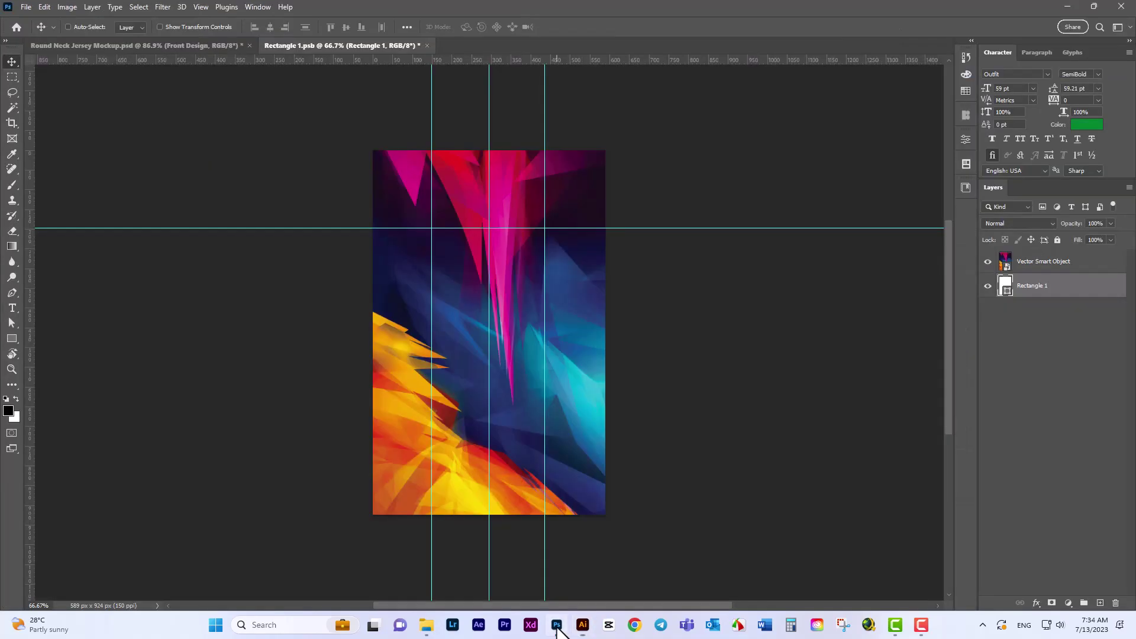
{"action": "double_click", "coordinate": [1005, 288]}
{"action": "key", "text": "ctrl+v"}
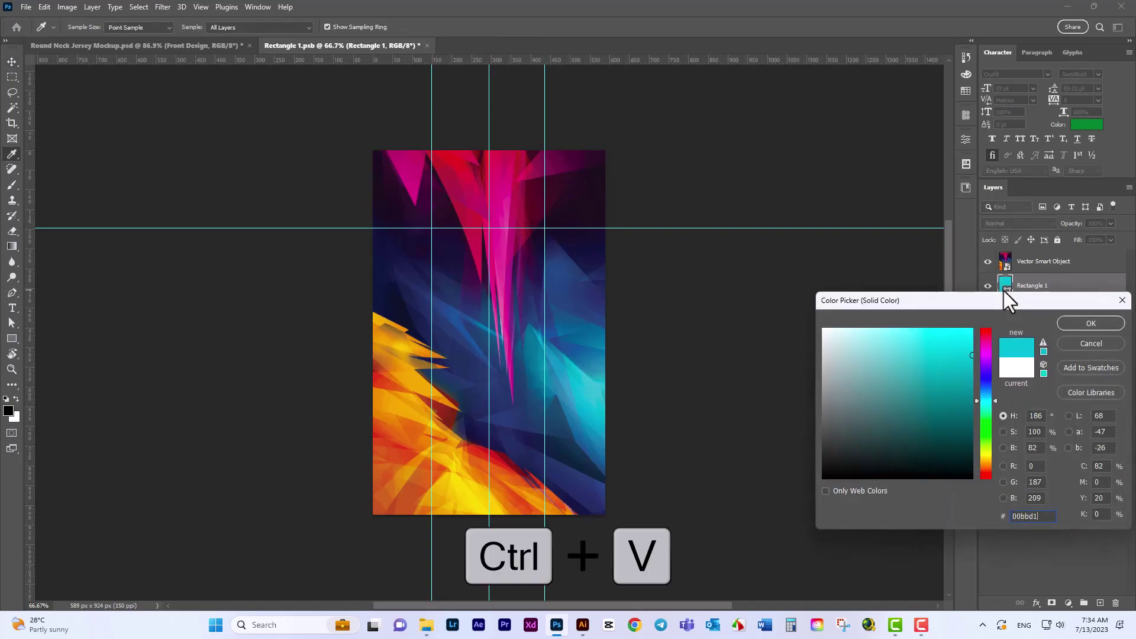
{"action": "left_click", "coordinate": [1063, 322]}
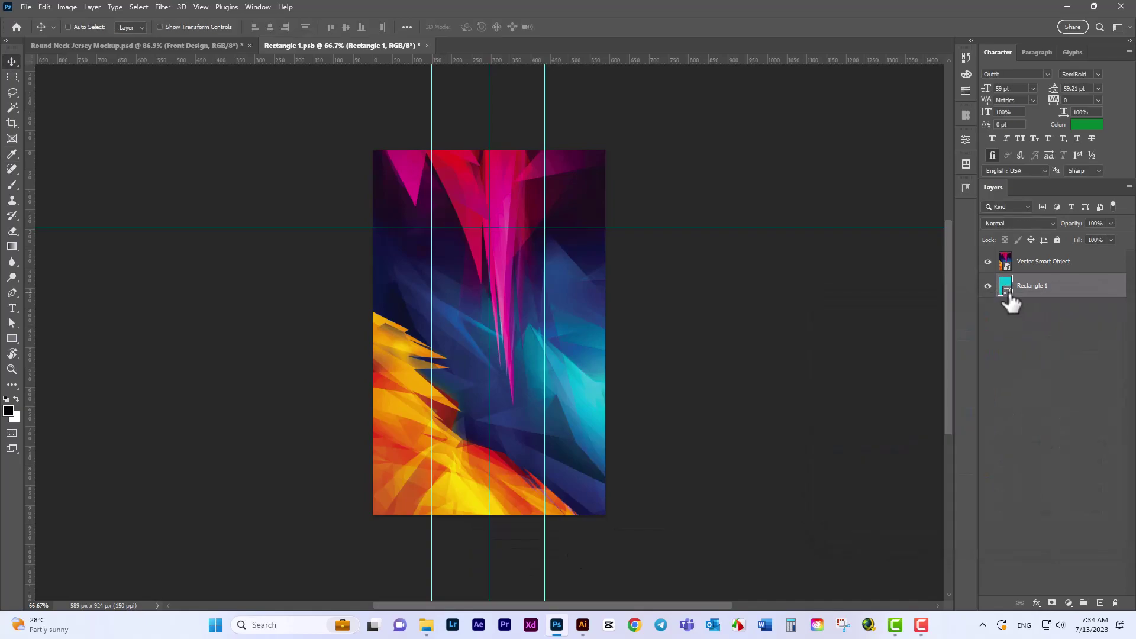
{"action": "double_click", "coordinate": [1007, 287]}
{"action": "left_click", "coordinate": [1061, 324]}
{"action": "left_click", "coordinate": [1045, 261]}
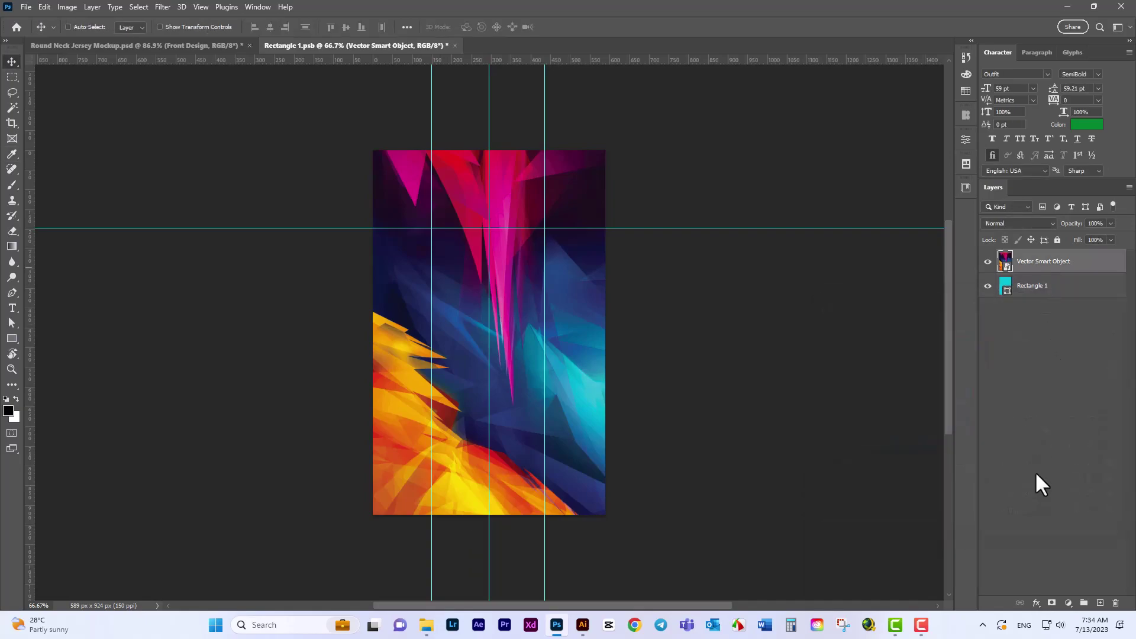
{"action": "left_click", "coordinate": [1052, 604]}
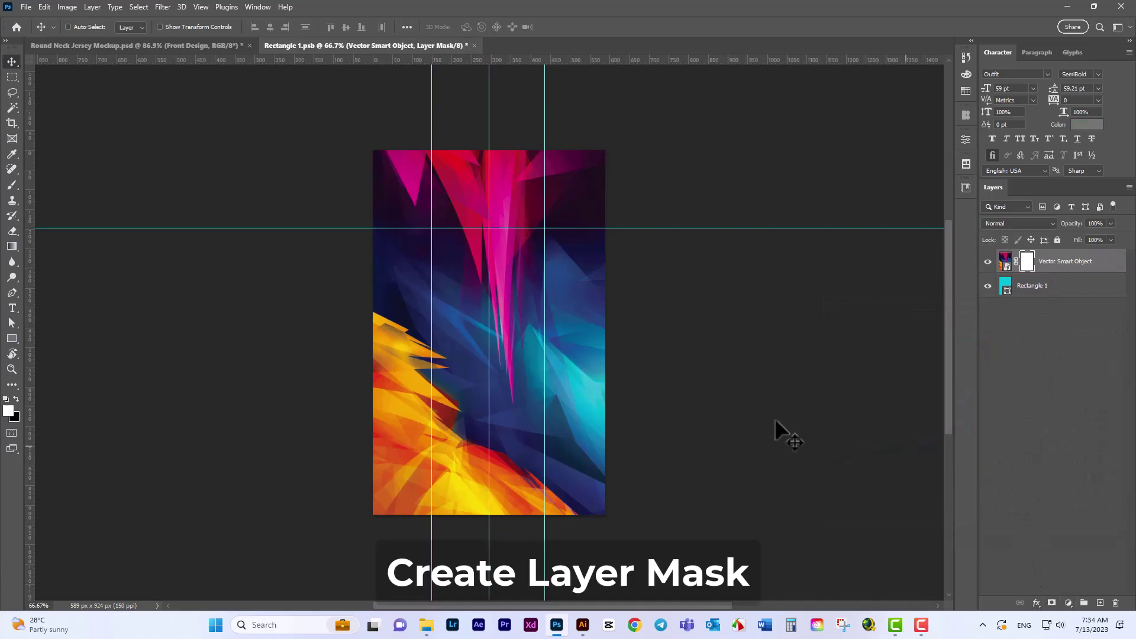
- Draw a black-to-white Basics gradient on the mask so the artwork fades into cyan, then save
{"action": "left_click", "coordinate": [12, 246]}
{"action": "left_click", "coordinate": [16, 397]}
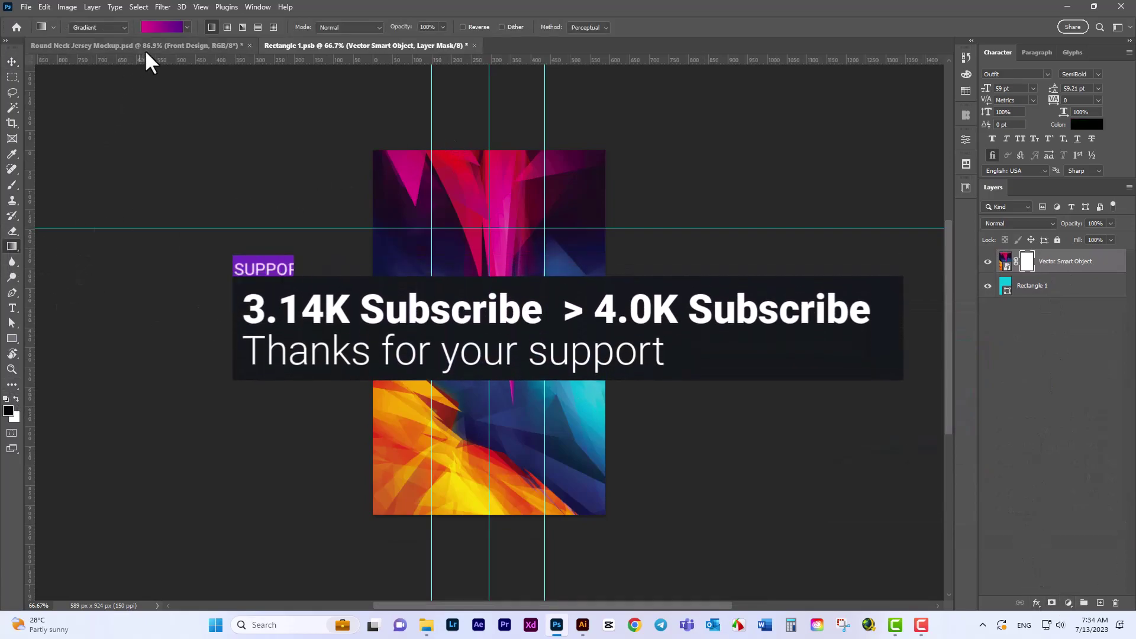
{"action": "left_click", "coordinate": [187, 26]}
{"action": "left_click", "coordinate": [102, 51]}
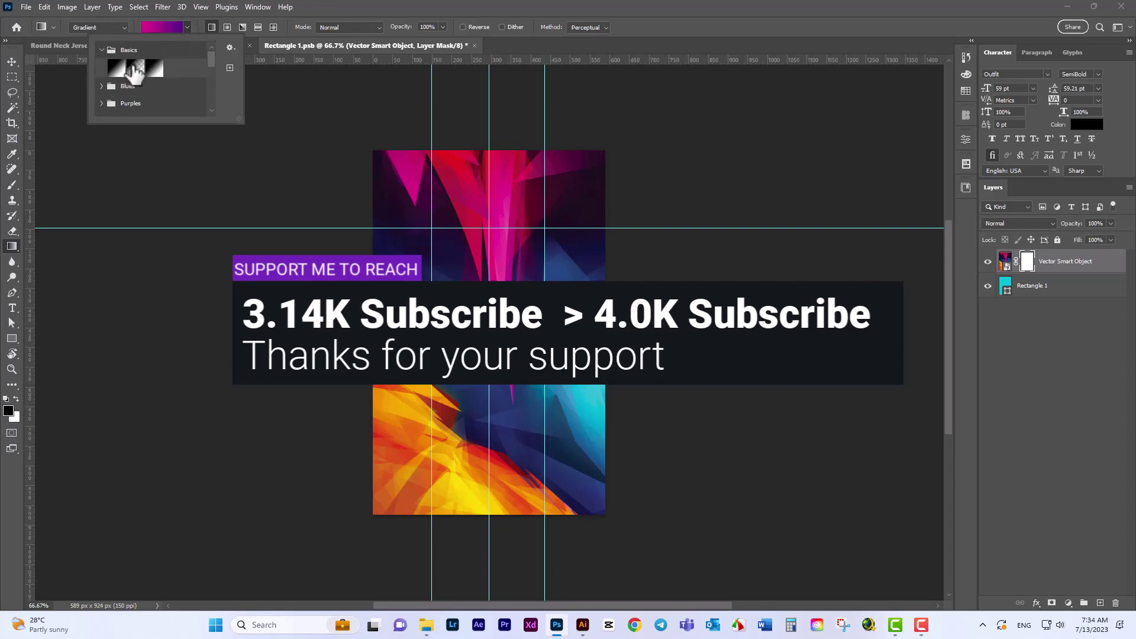
{"action": "left_click_drag", "start_coordinate": [502, 150], "coordinate": [495, 540]}
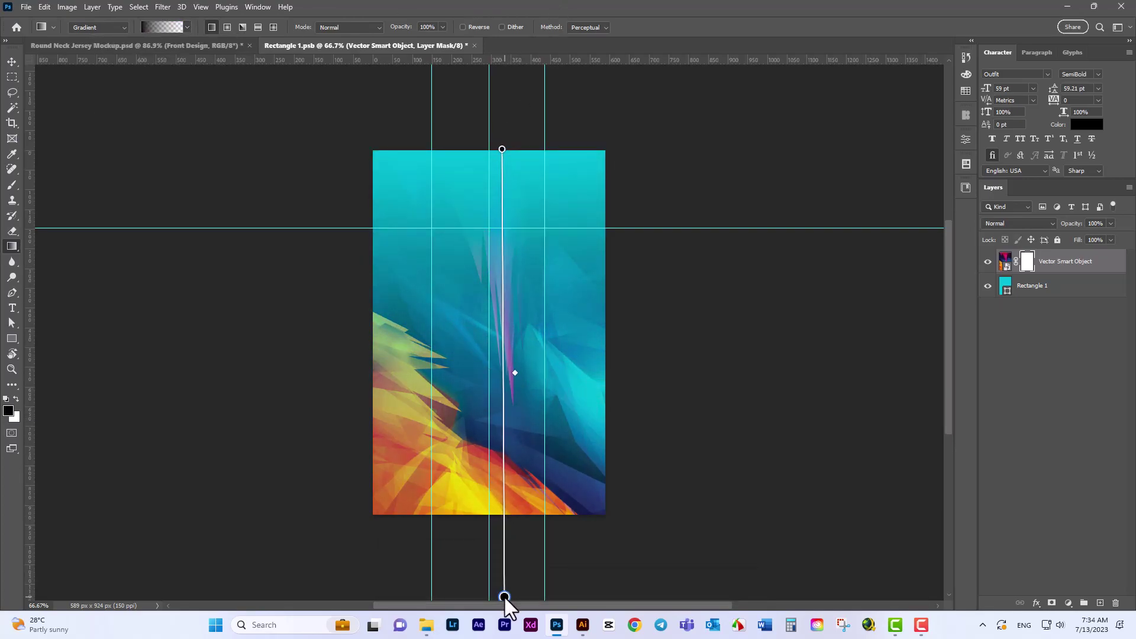
{"action": "left_click_drag", "start_coordinate": [496, 541], "coordinate": [505, 596]}
{"action": "left_click_drag", "start_coordinate": [514, 203], "coordinate": [514, 421]}
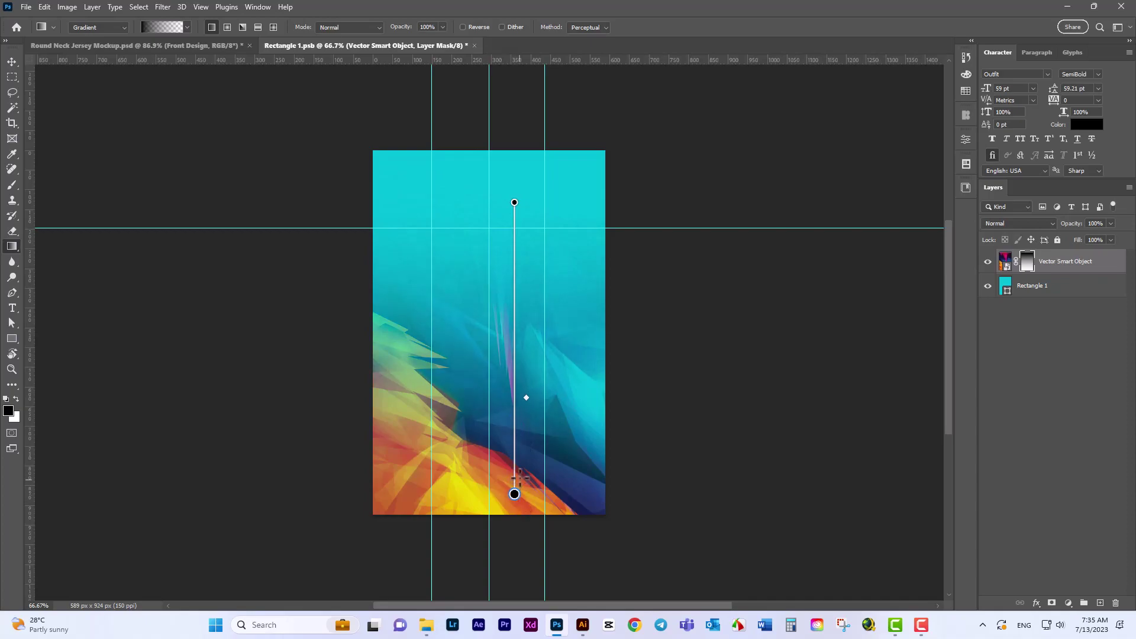
{"action": "left_click", "coordinate": [11, 61]}
{"action": "key", "text": "ctrl+s"}
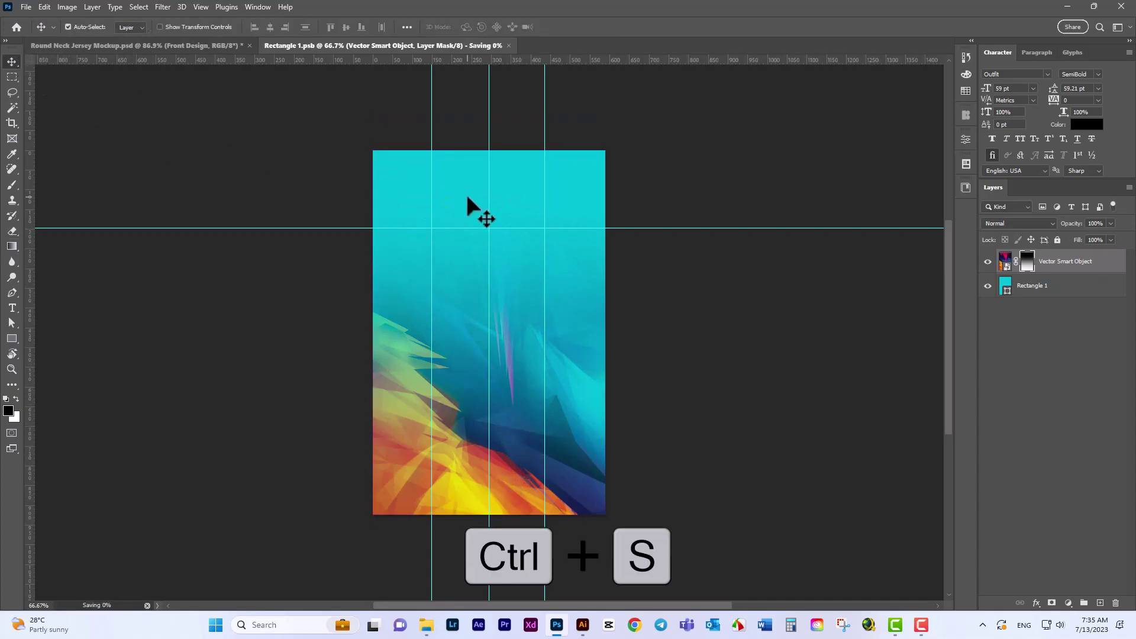
- Nudge the abstract artwork on the Rectangle 1 front design and save it
{"action": "left_click", "coordinate": [215, 44]}
{"action": "scroll", "coordinate": [544, 292], "scroll_direction": "down", "scroll_amount": 2}
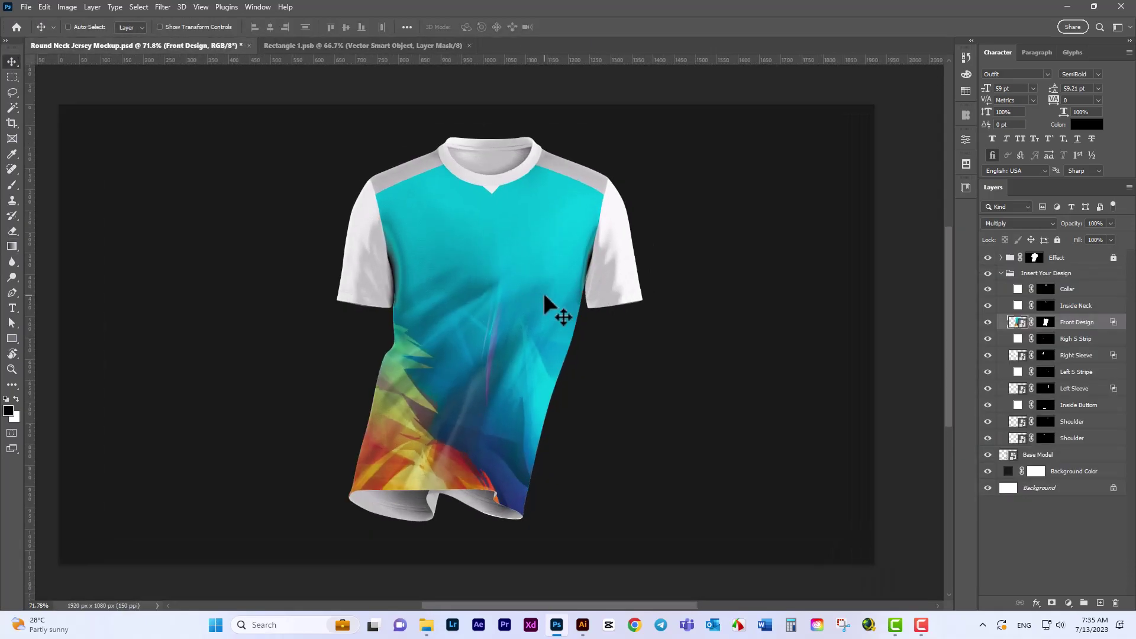
{"action": "left_click", "coordinate": [363, 44]}
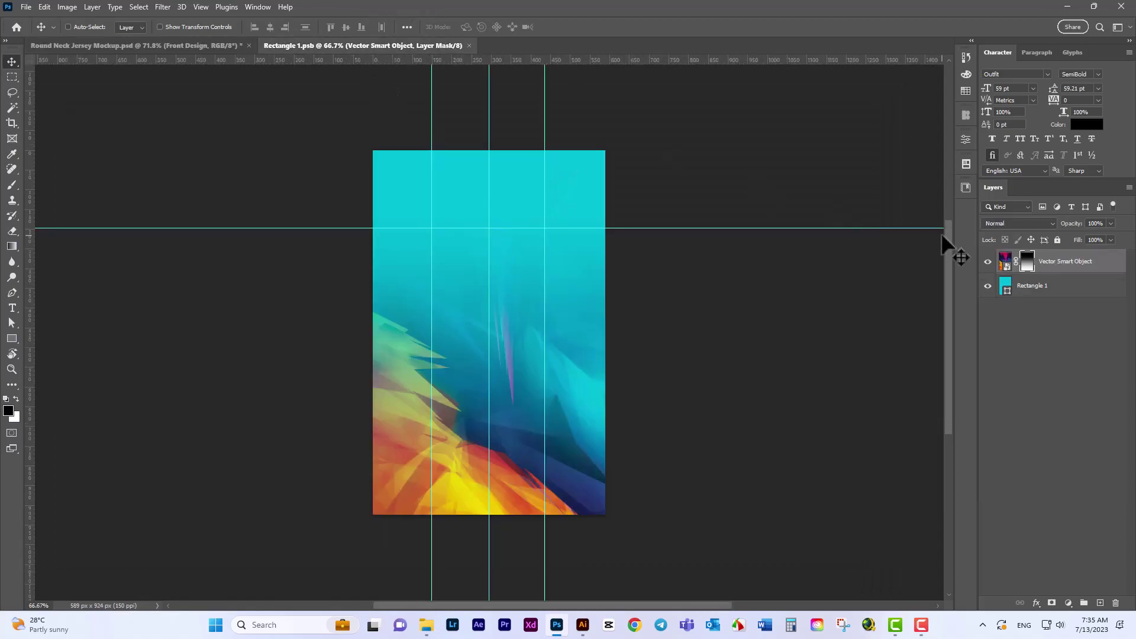
{"action": "left_click_drag", "start_coordinate": [651, 442], "coordinate": [651, 442]}
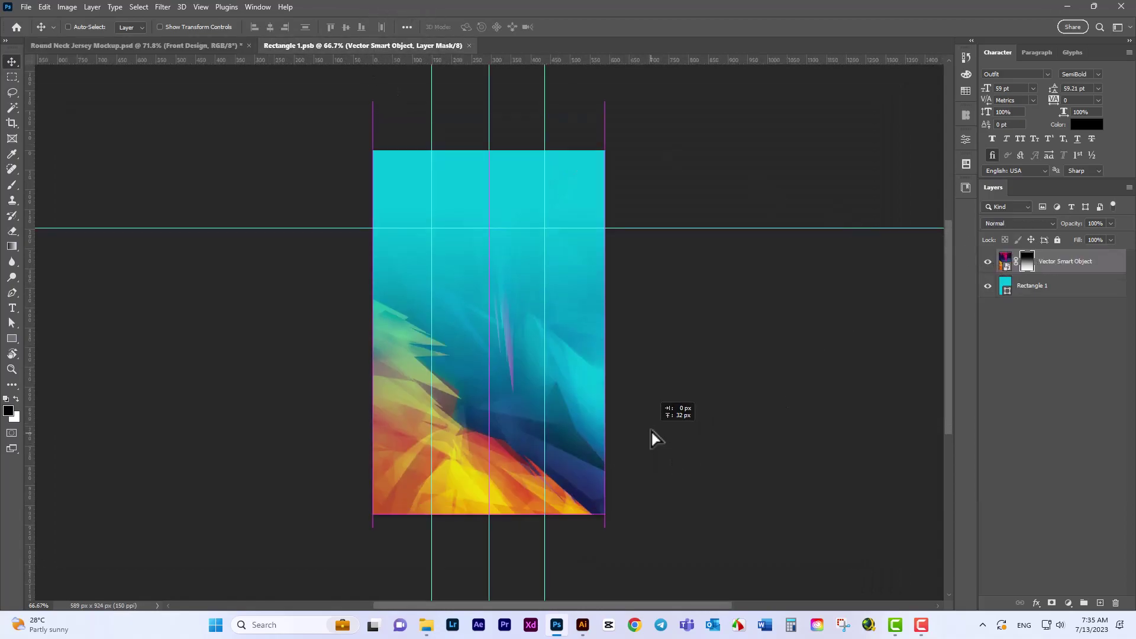
{"action": "key", "text": "ctrl+s"}
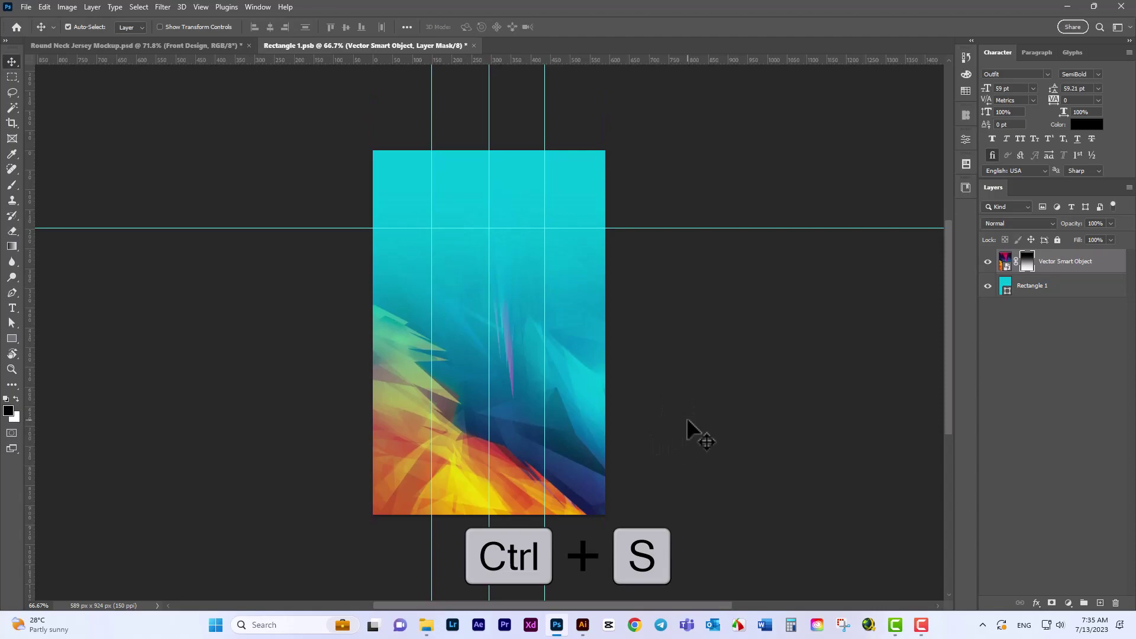
- Check the updated Round Neck Jersey Mockup, then return to Rectangle 1.psb
{"action": "left_click", "coordinate": [219, 45]}
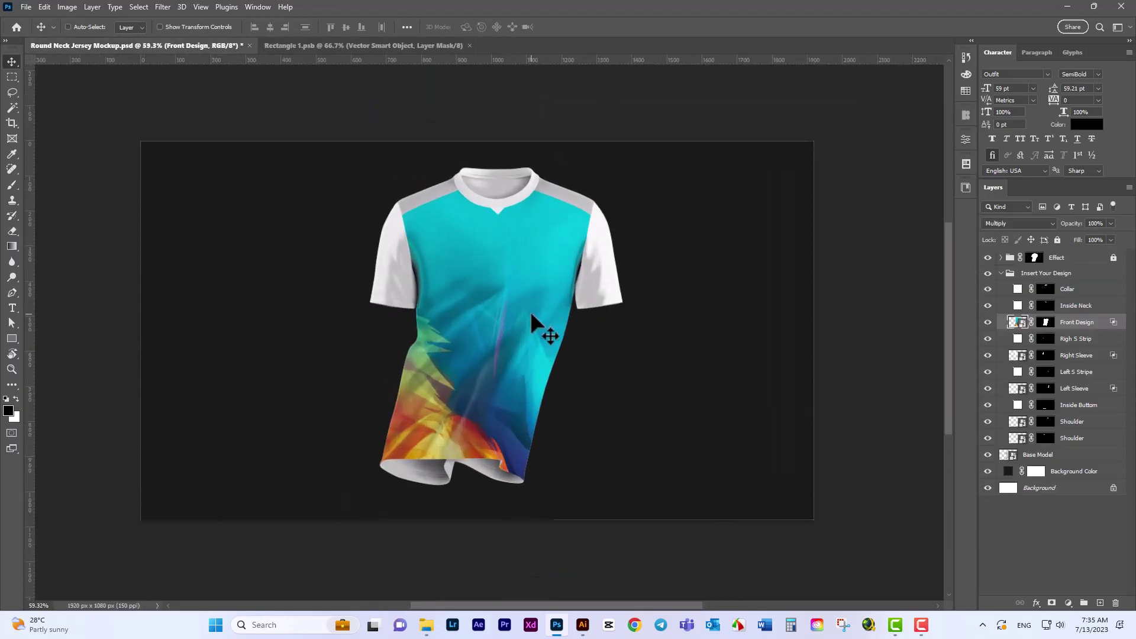
{"action": "scroll", "coordinate": [530, 311], "scroll_direction": "up", "scroll_amount": 2}
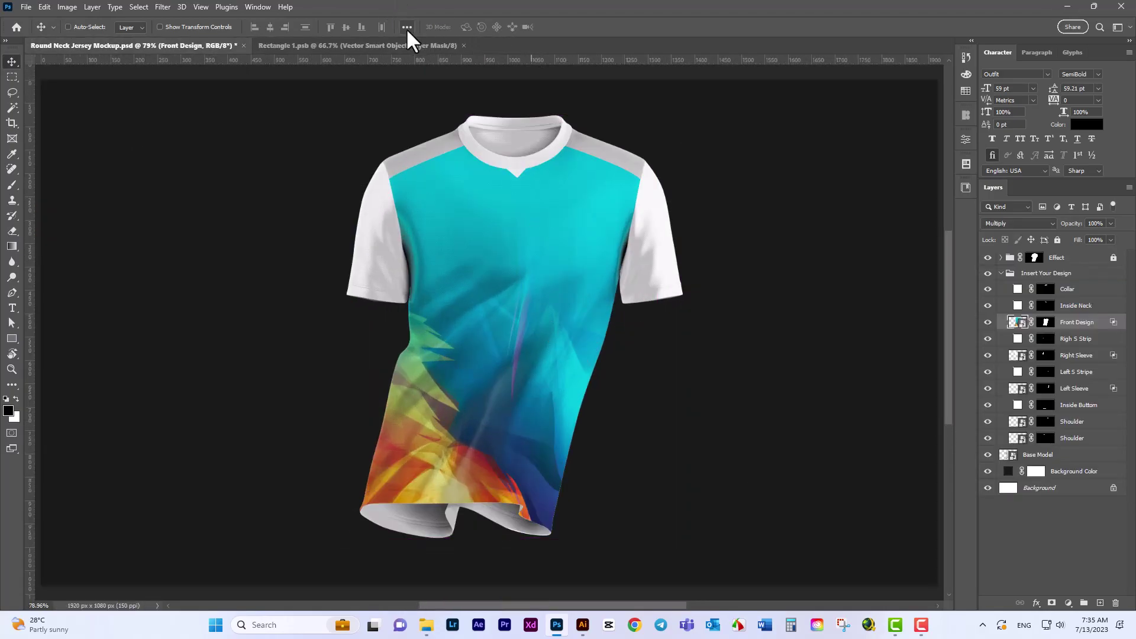
{"action": "left_click", "coordinate": [325, 49]}
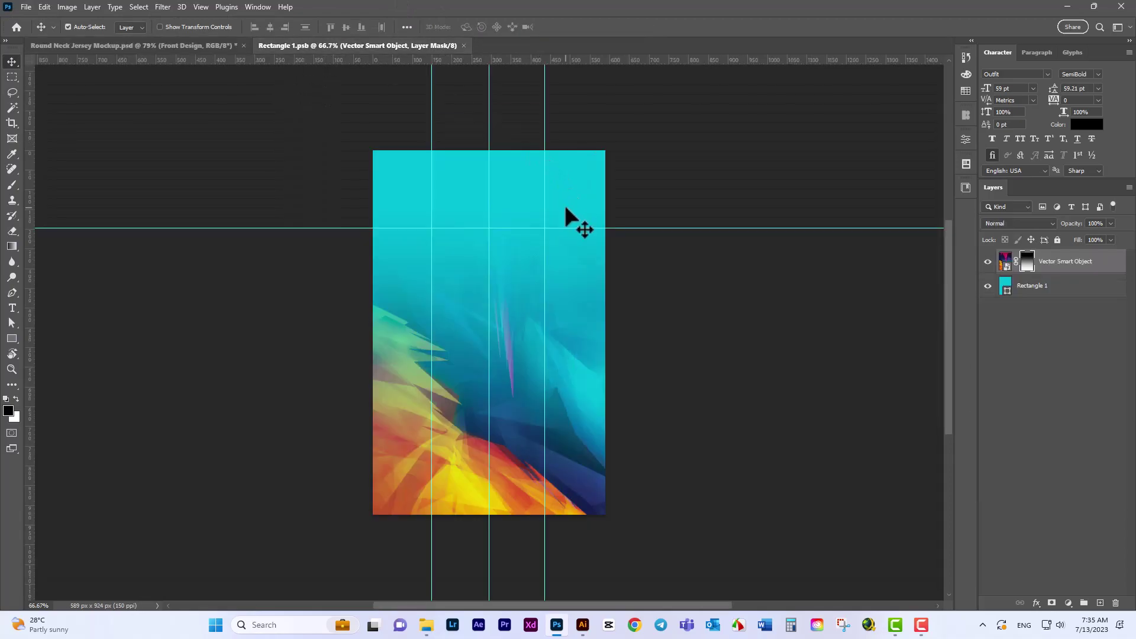
{"action": "scroll", "coordinate": [566, 208], "scroll_direction": "up", "scroll_amount": 2}
- Ungroup and copy the PLACE YOUR DESIGN lettering in Illustrator
{"action": "left_click", "coordinate": [576, 628]}
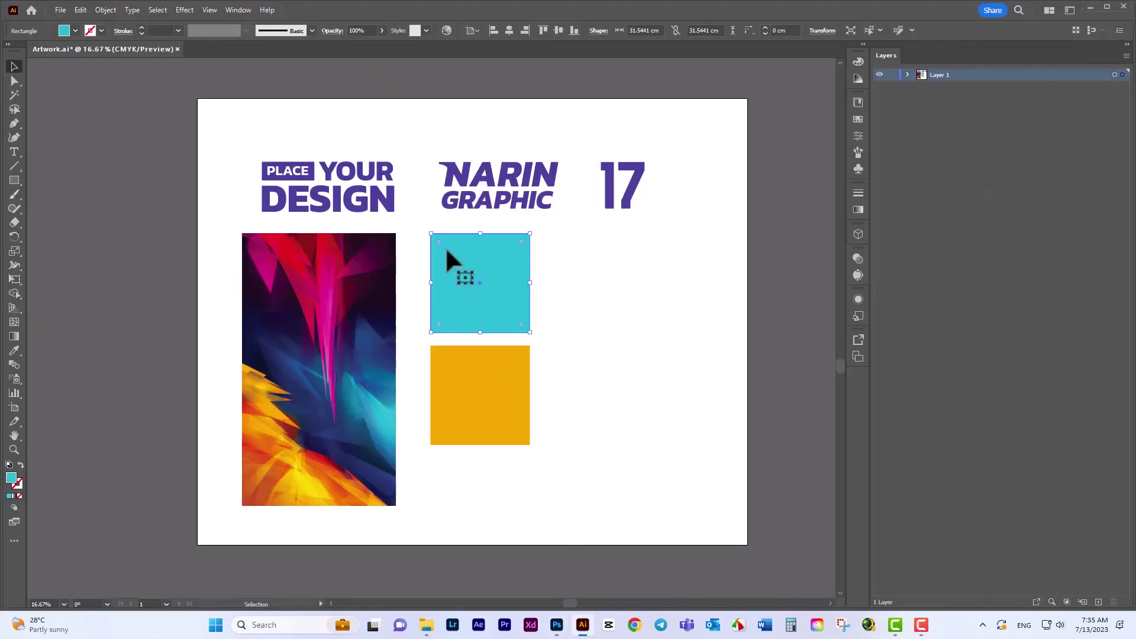
{"action": "left_click", "coordinate": [388, 210]}
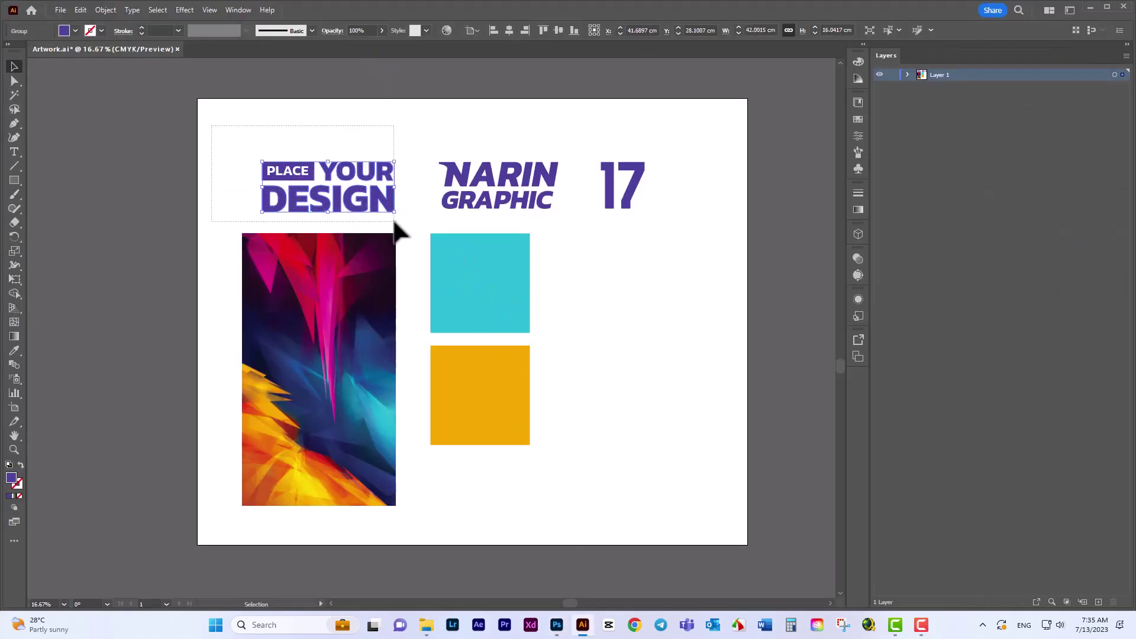
{"action": "key", "text": "ctrl+shift+g"}
{"action": "scroll", "coordinate": [279, 152], "scroll_direction": "up", "scroll_amount": 4}
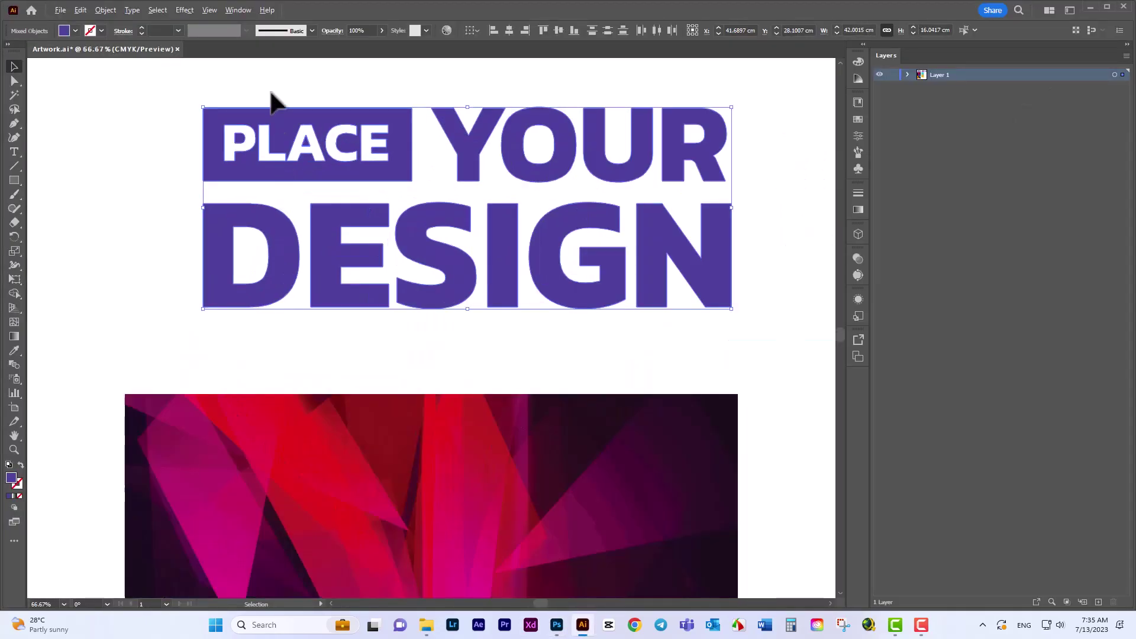
{"action": "key", "text": "ctrl+c"}
{"action": "scroll", "coordinate": [272, 100], "scroll_direction": "down", "scroll_amount": 4}
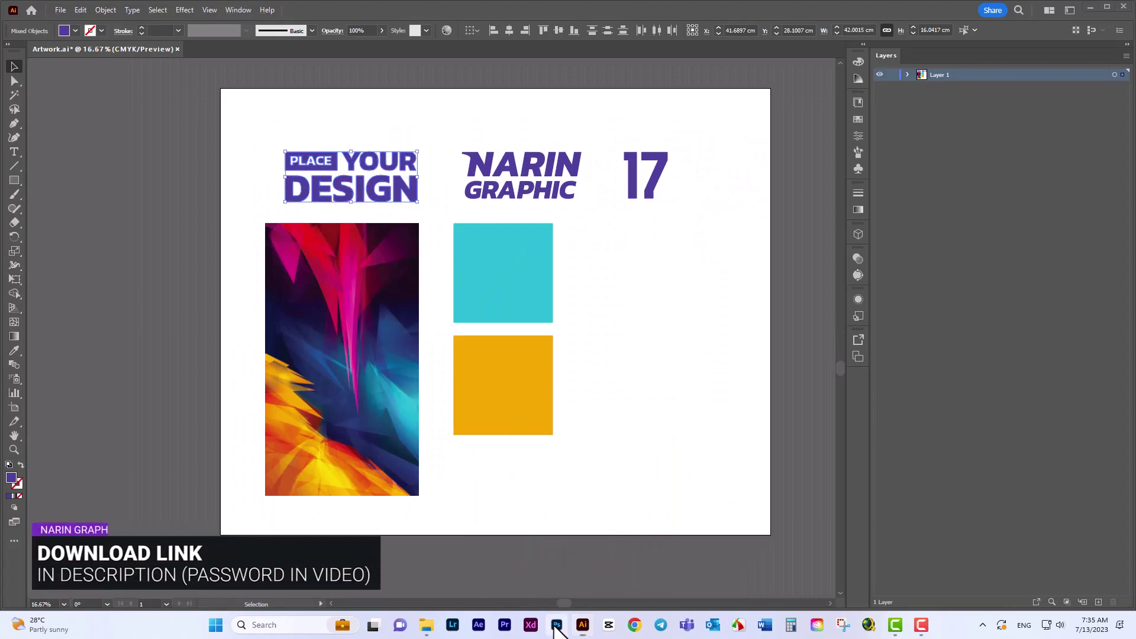
- Paste the lettering as a smart object, scaled to about 11 percent near the top
{"action": "left_click", "coordinate": [556, 625]}
{"action": "key", "text": "ctrl+v"}
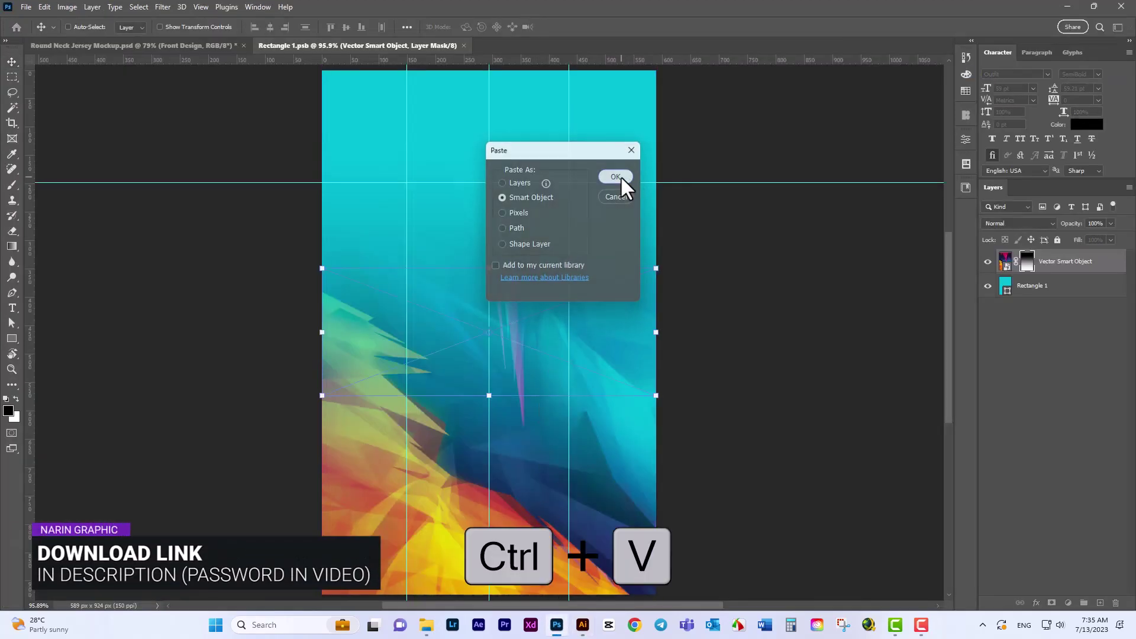
{"action": "left_click", "coordinate": [615, 177]}
{"action": "left_click_drag", "start_coordinate": [322, 332], "coordinate": [407, 333]}
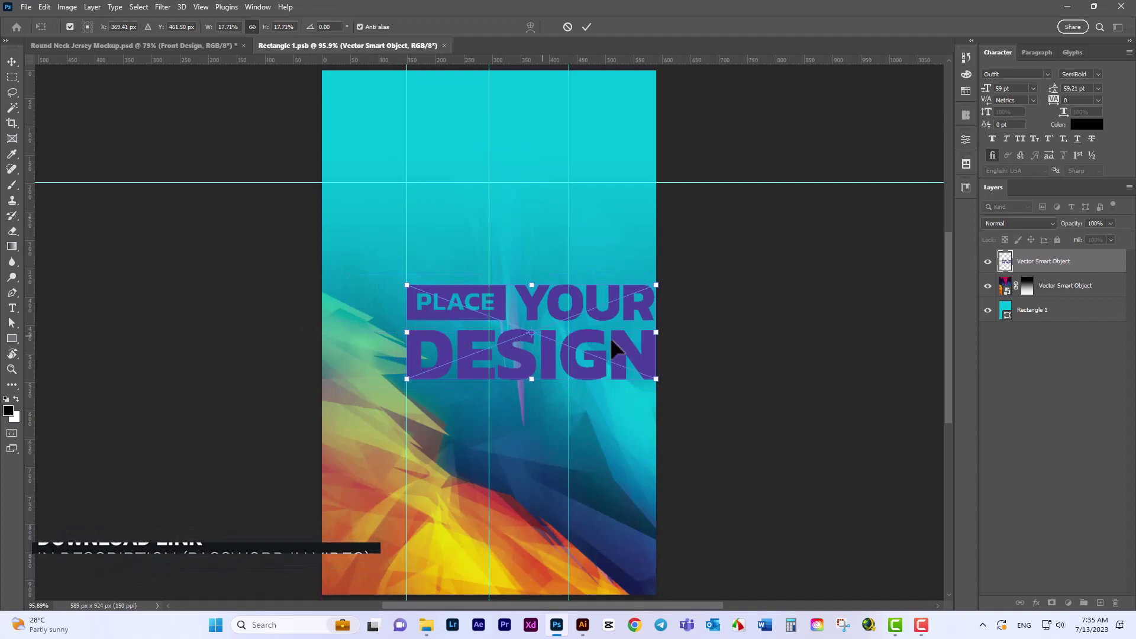
{"action": "mouse_move", "coordinate": [655, 332]}
{"action": "left_mouse_down"}
{"action": "mouse_move", "coordinate": [565, 346]}
{"action": "mouse_move", "coordinate": [503, 284]}
{"action": "left_mouse_up"}
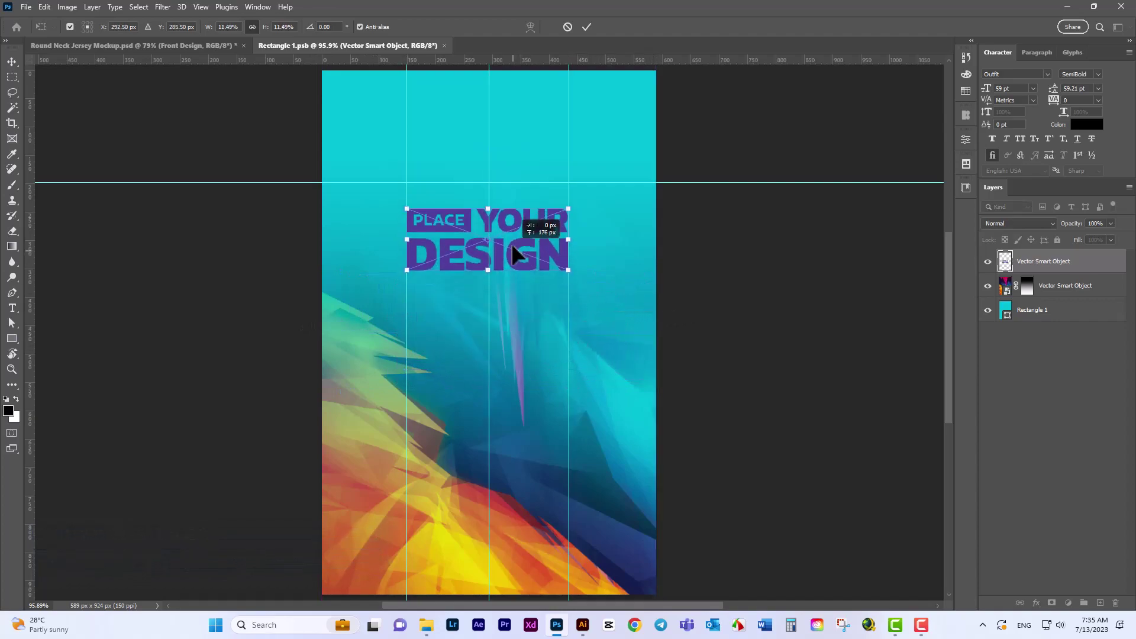
{"action": "left_click", "coordinate": [587, 28]}
{"action": "left_click", "coordinate": [583, 625]}
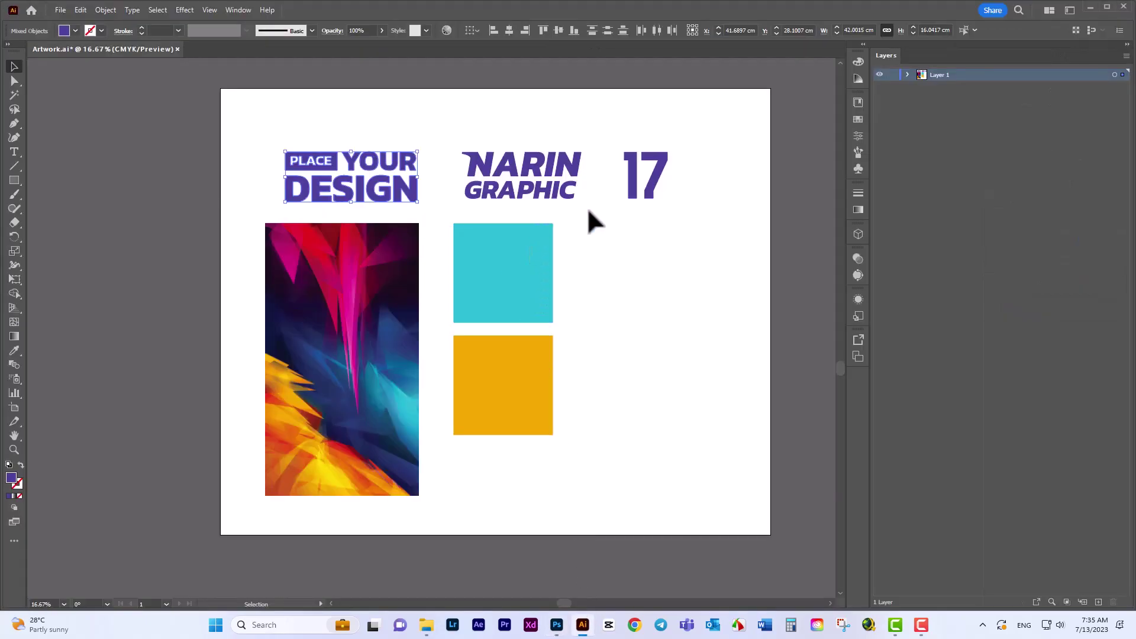
- Paste the NARIN GRAPHIC logo as a smart object, shrunk at the upper right
{"action": "left_click", "coordinate": [471, 155]}
{"action": "key", "text": "ctrl+c"}
{"action": "left_click", "coordinate": [557, 625]}
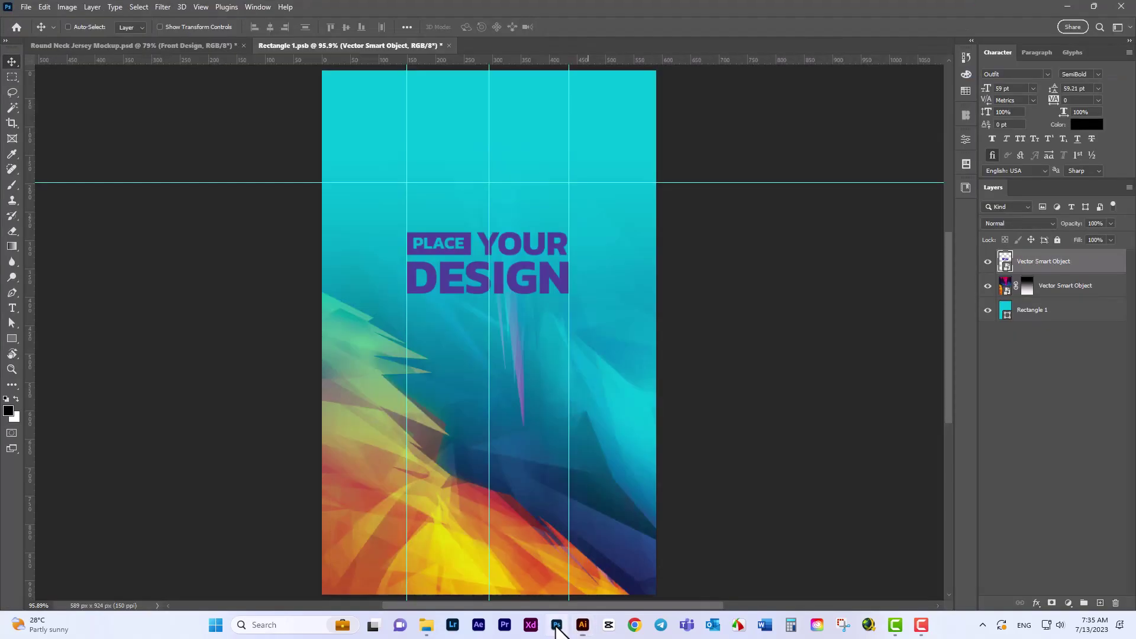
{"action": "key", "text": "ctrl+v"}
{"action": "left_click", "coordinate": [616, 171]}
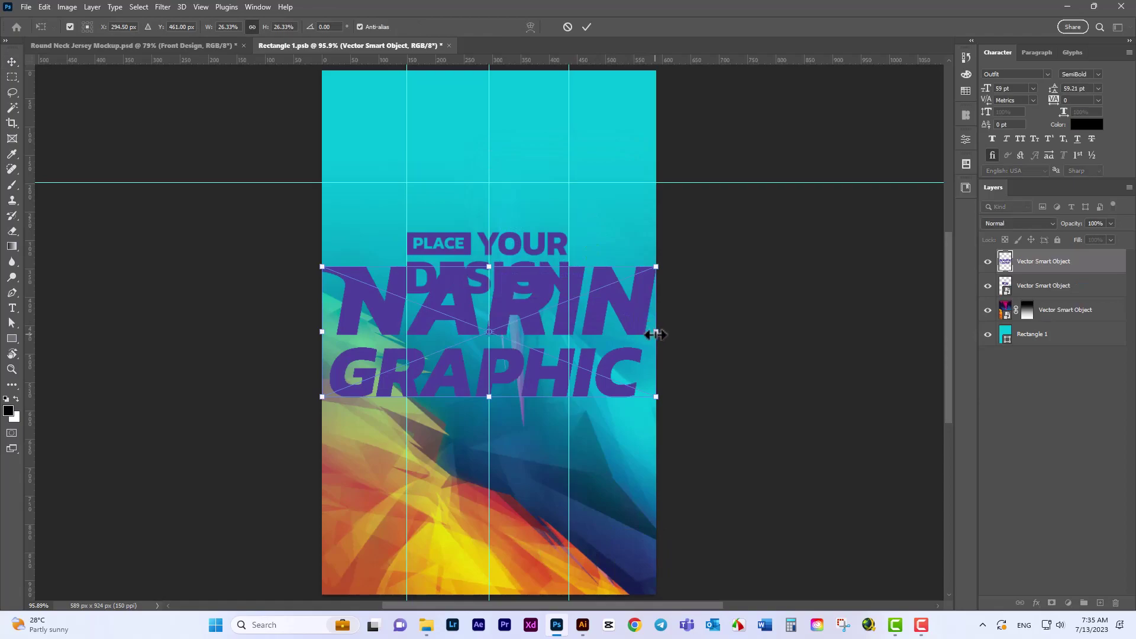
{"action": "mouse_move", "coordinate": [656, 334]}
{"action": "left_mouse_down"}
{"action": "mouse_move", "coordinate": [414, 332]}
{"action": "mouse_move", "coordinate": [591, 201]}
{"action": "mouse_move", "coordinate": [586, 180]}
{"action": "mouse_move", "coordinate": [700, 272]}
{"action": "left_mouse_up"}
{"action": "left_click", "coordinate": [586, 27]}
- Copy the 17 from Illustrator and paste it into the front design
{"action": "left_click", "coordinate": [583, 628]}
{"action": "key", "text": "ctrl+c"}
{"action": "left_click", "coordinate": [557, 625]}
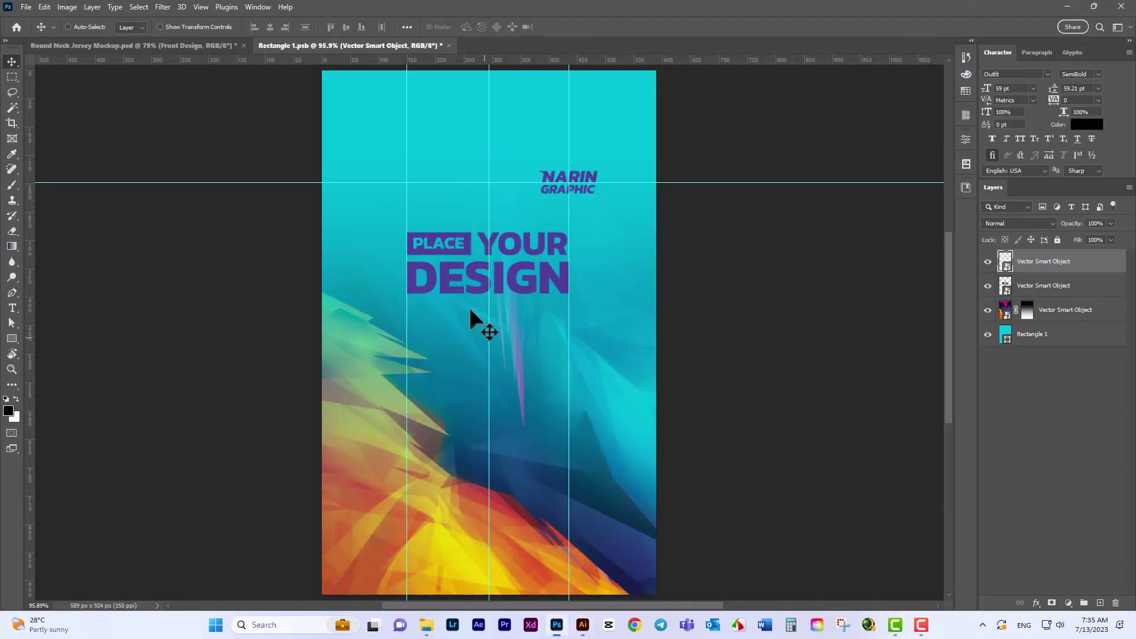
{"action": "key", "text": "ctrl+v"}
- Shrink the 17, place it upper left level with NARIN GRAPHIC, and save
{"action": "left_click", "coordinate": [613, 176]}
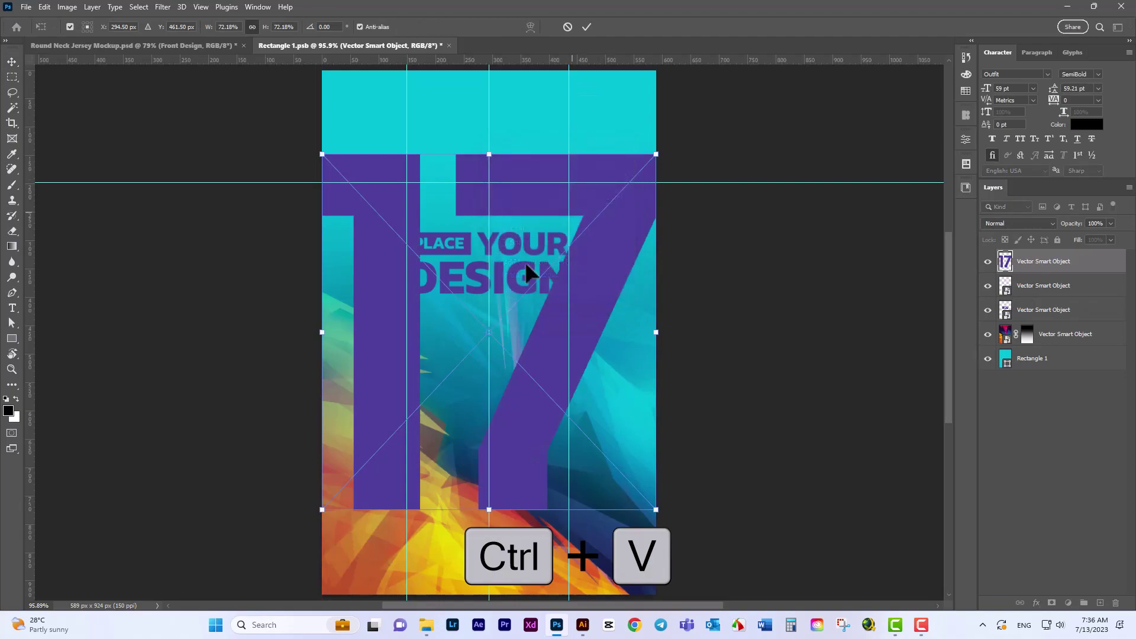
{"action": "mouse_move", "coordinate": [489, 155]}
{"action": "left_mouse_down"}
{"action": "mouse_move", "coordinate": [489, 447]}
{"action": "mouse_move", "coordinate": [413, 197]}
{"action": "left_mouse_up"}
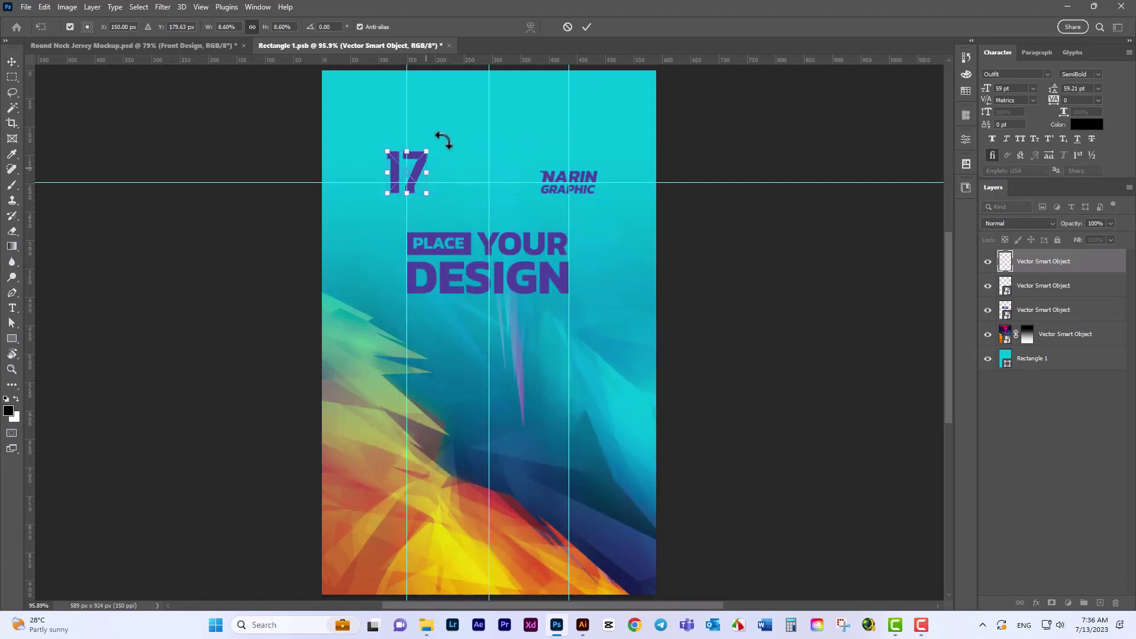
{"action": "left_click", "coordinate": [587, 27]}
{"action": "mouse_move", "coordinate": [457, 165]}
{"action": "left_mouse_down"}
{"action": "mouse_move", "coordinate": [454, 176]}
{"action": "mouse_move", "coordinate": [400, 166]}
{"action": "mouse_move", "coordinate": [443, 180]}
{"action": "left_mouse_up"}
{"action": "scroll", "coordinate": [431, 176], "scroll_direction": "up", "scroll_amount": 2}
{"action": "key", "text": "ctrl+t"}
{"action": "left_click", "coordinate": [587, 27]}
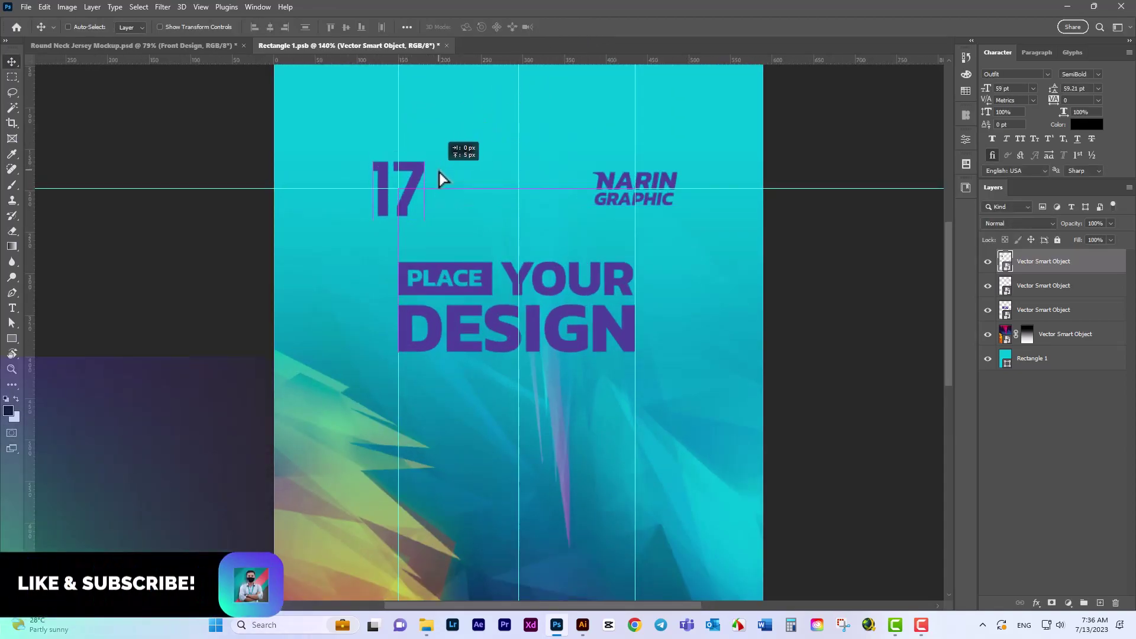
{"action": "key", "text": "ctrl+s"}
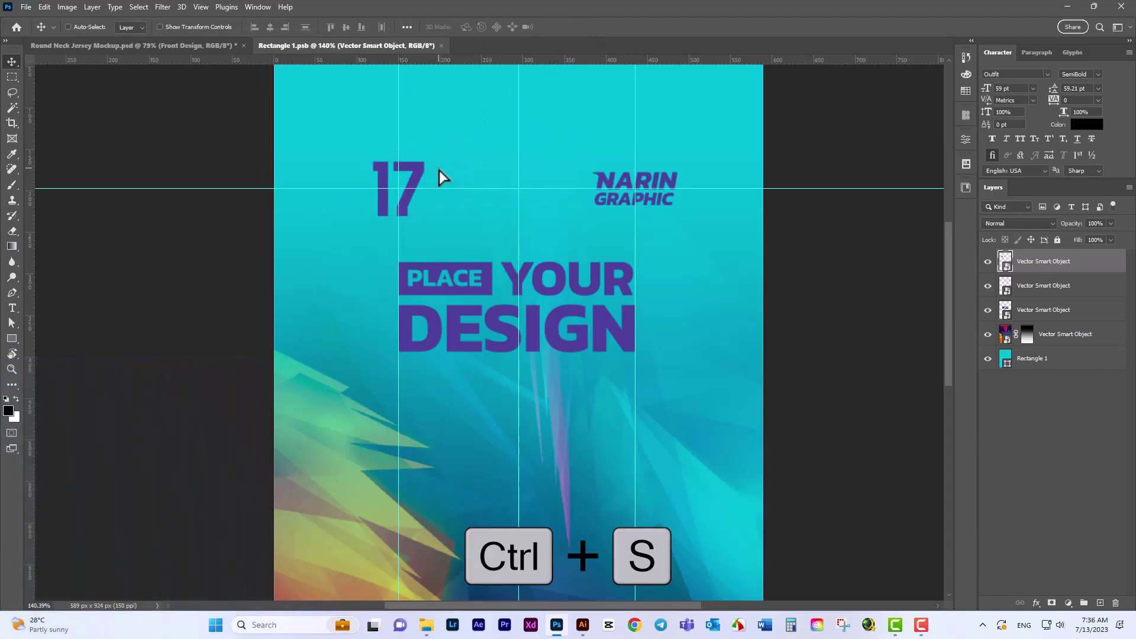
- Review the updated jersey mockup front and close the Rectangle 1.psb file
{"action": "left_click", "coordinate": [155, 47]}
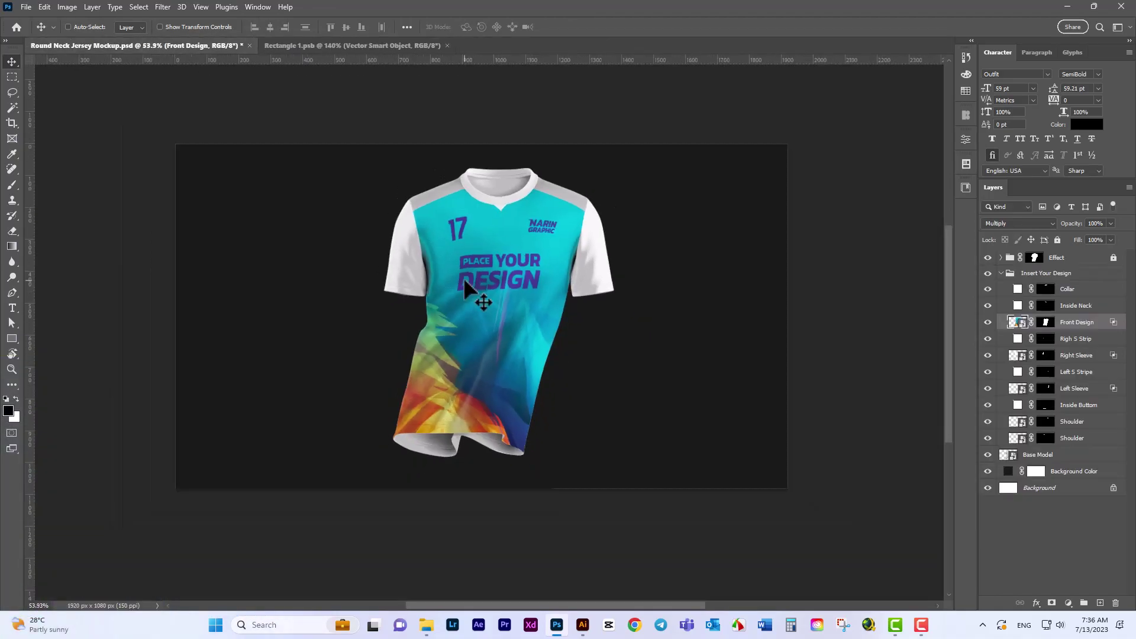
{"action": "scroll", "coordinate": [463, 278], "scroll_direction": "up", "scroll_amount": 2}
{"action": "scroll", "coordinate": [509, 256], "scroll_direction": "up", "scroll_amount": 3}
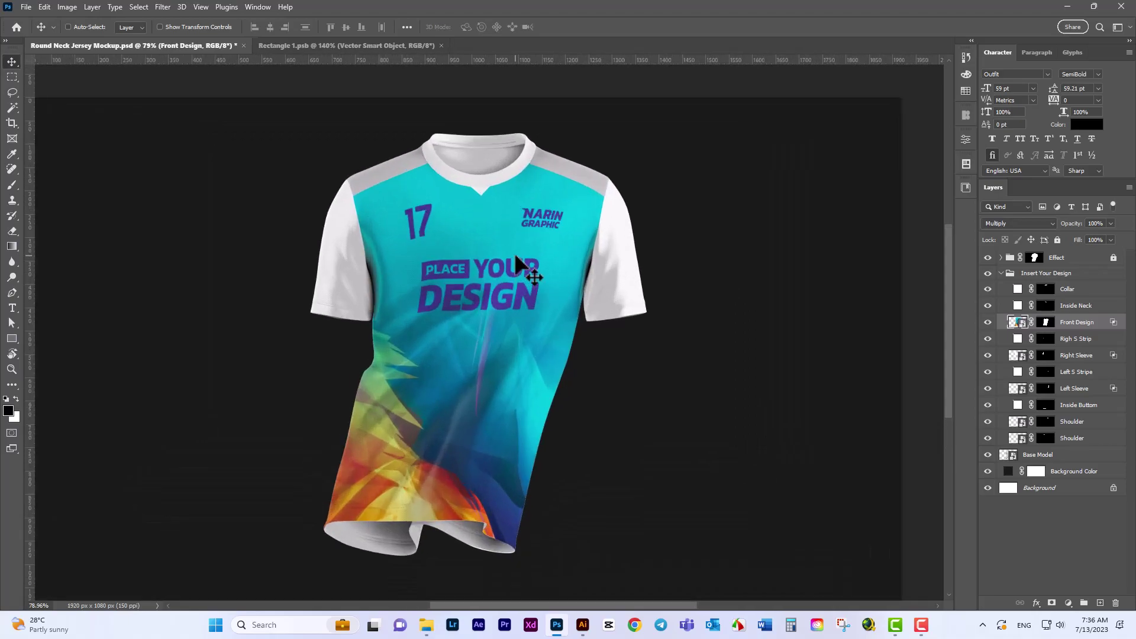
{"action": "left_click", "coordinate": [380, 47]}
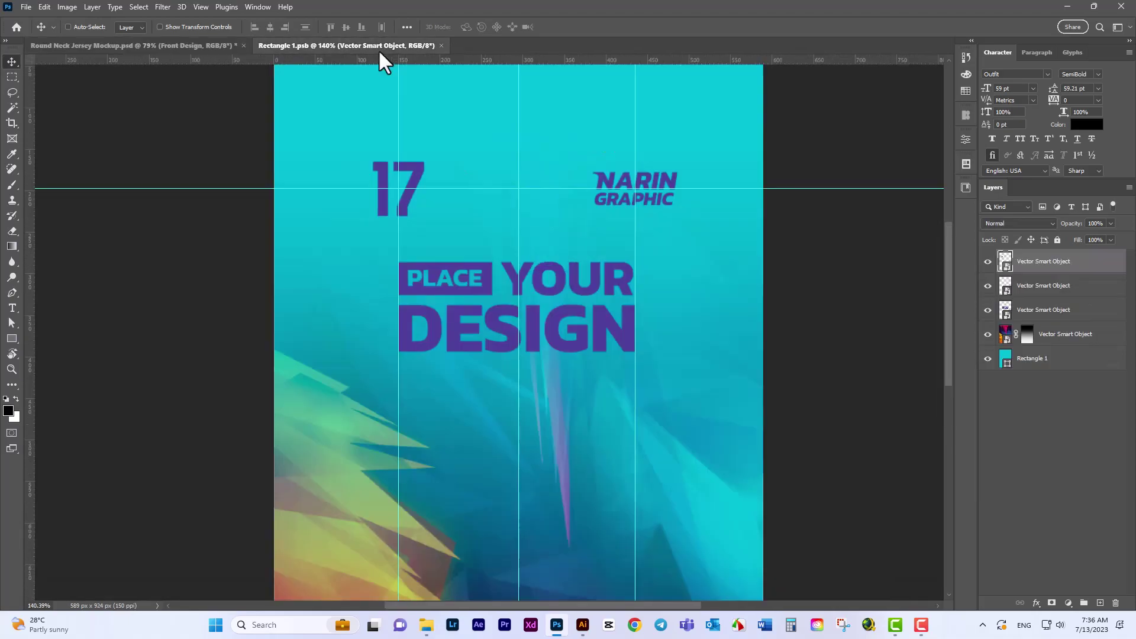
{"action": "left_click", "coordinate": [442, 45]}
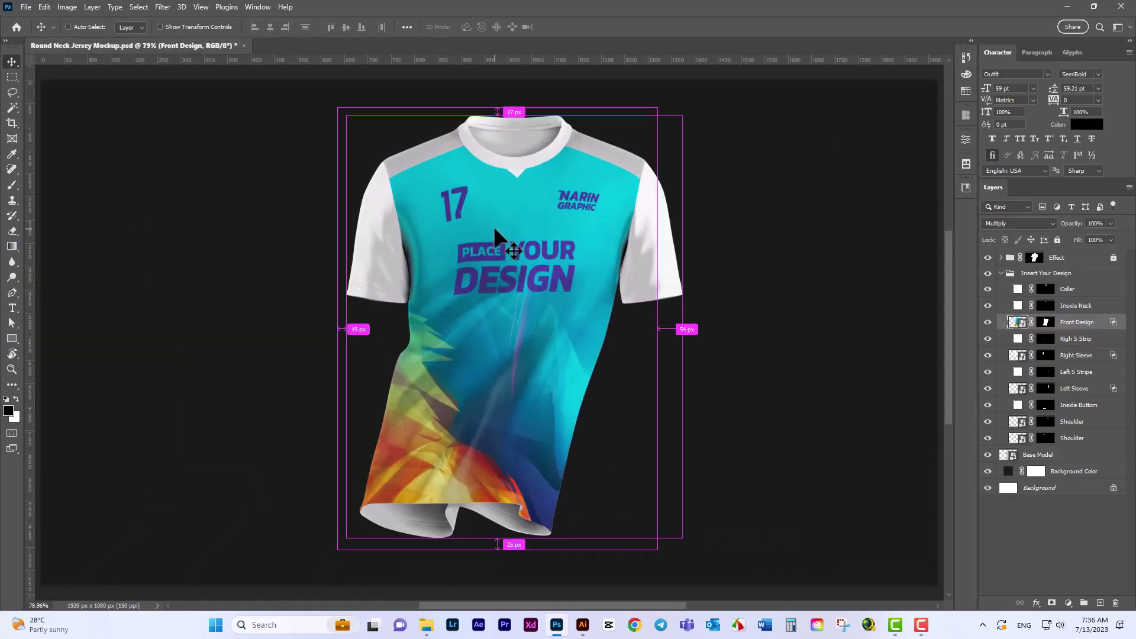
{"action": "left_click", "coordinate": [1048, 294]}
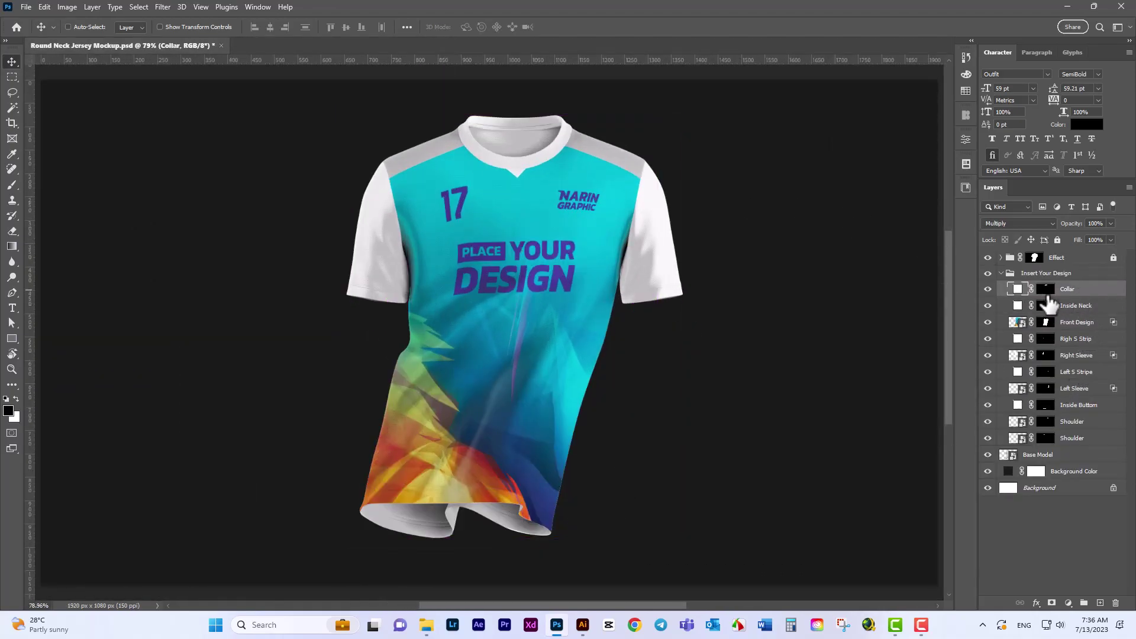
- Recolour the Collar fill to a brightened purple sampled from the lettering
{"action": "double_click", "coordinate": [1018, 290]}
{"action": "left_click", "coordinate": [563, 247]}
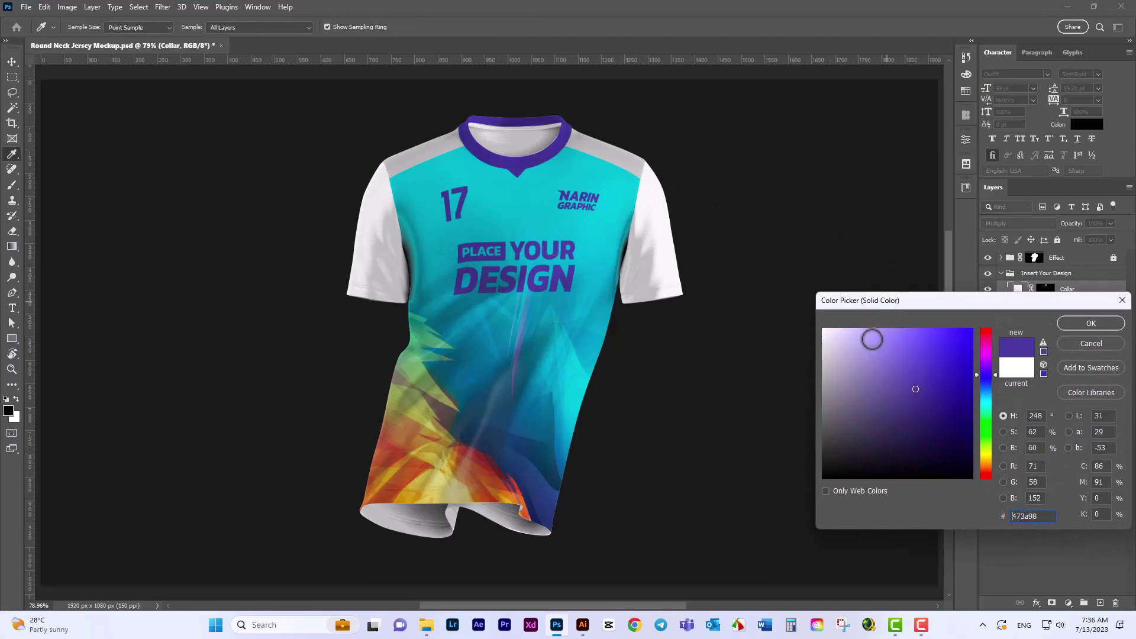
{"action": "left_click_drag", "start_coordinate": [915, 389], "coordinate": [916, 353]}
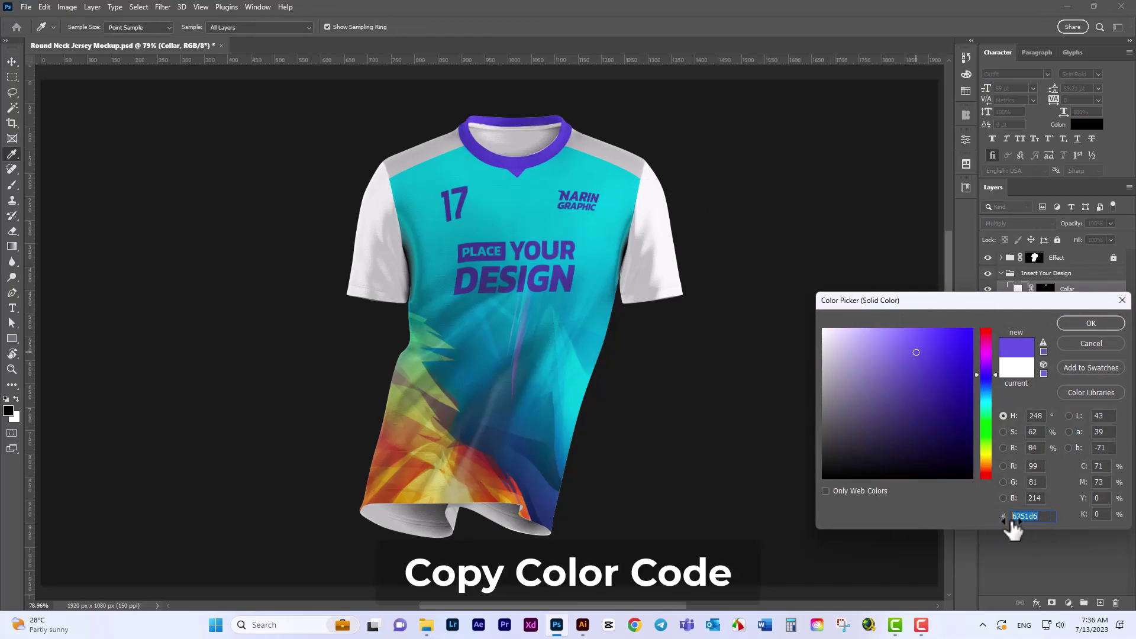
{"action": "left_click", "coordinate": [1080, 326]}
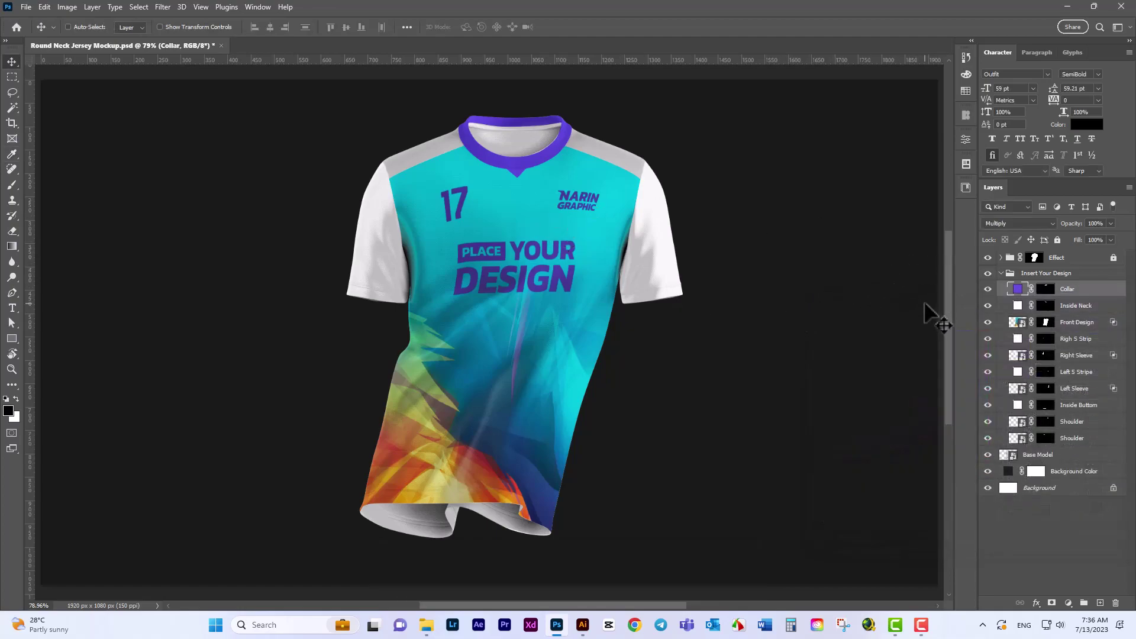
- Recolour the Inside Neck fill to the shirt's sampled cyan, slightly fine-tuned
{"action": "left_click", "coordinate": [1071, 341]}
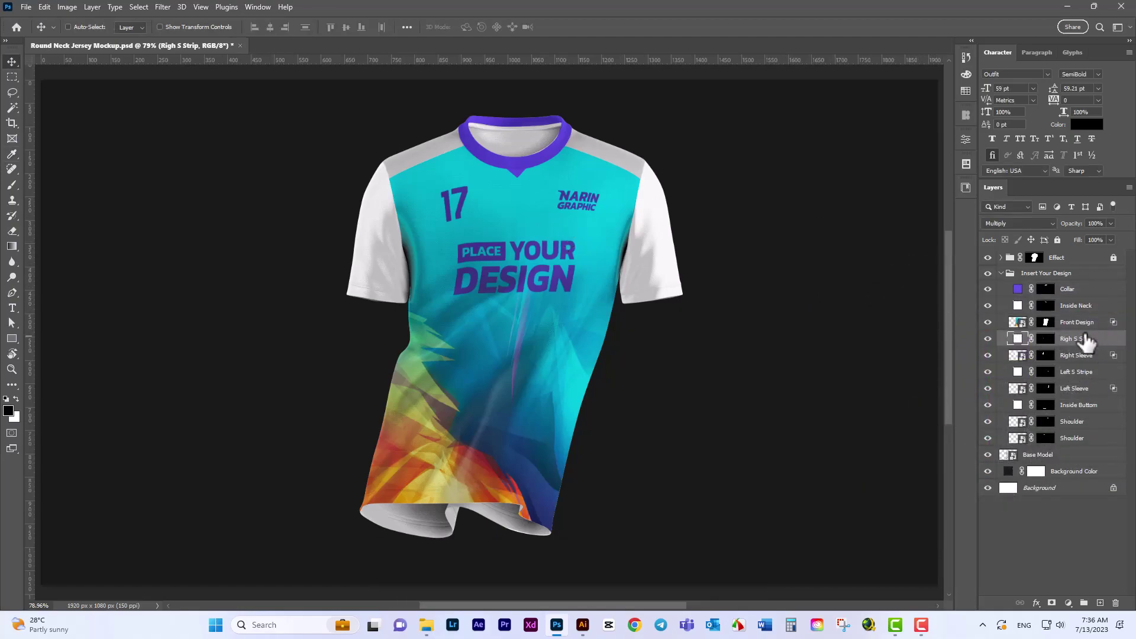
{"action": "left_click", "coordinate": [1049, 309]}
{"action": "double_click", "coordinate": [1018, 310]}
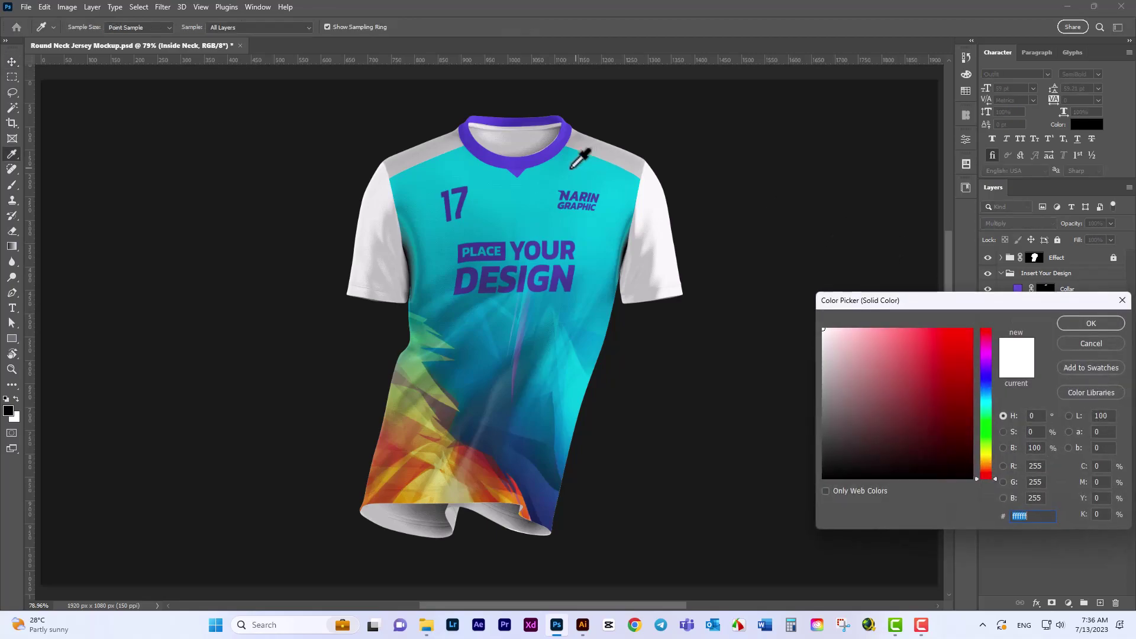
{"action": "left_click", "coordinate": [596, 131]}
{"action": "mouse_move", "coordinate": [900, 386]}
{"action": "left_mouse_down"}
{"action": "mouse_move", "coordinate": [906, 404]}
{"action": "mouse_move", "coordinate": [953, 391]}
{"action": "mouse_move", "coordinate": [921, 359]}
{"action": "mouse_move", "coordinate": [927, 370]}
{"action": "left_mouse_up"}
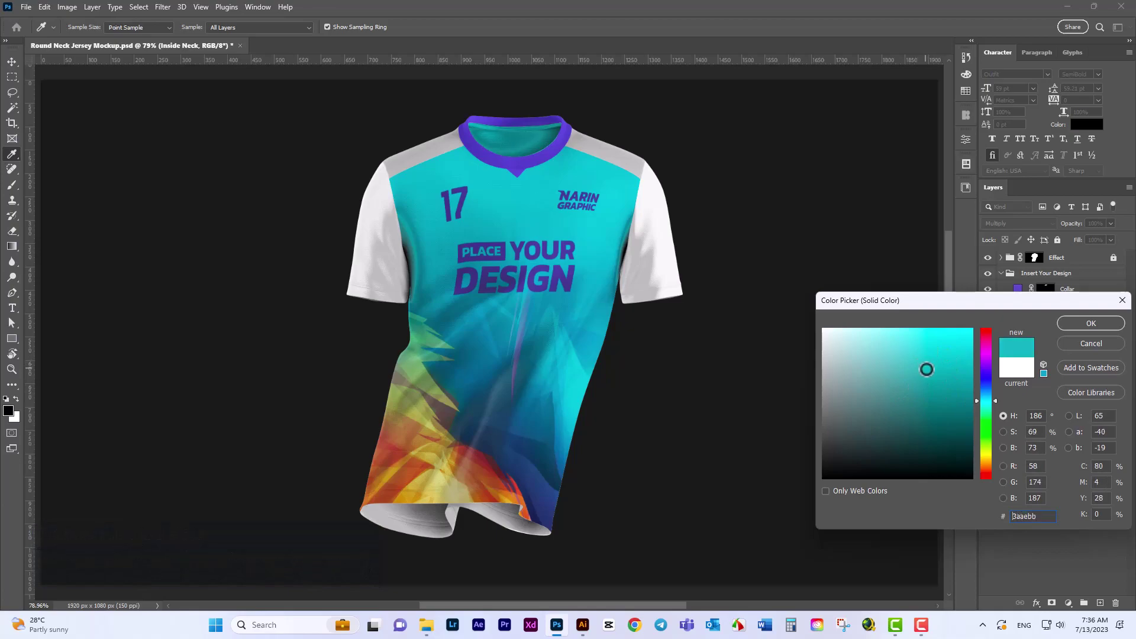
{"action": "left_click", "coordinate": [1074, 319]}
{"action": "key", "text": "v"}
{"action": "scroll", "coordinate": [541, 289], "scroll_direction": "down", "scroll_amount": 1}
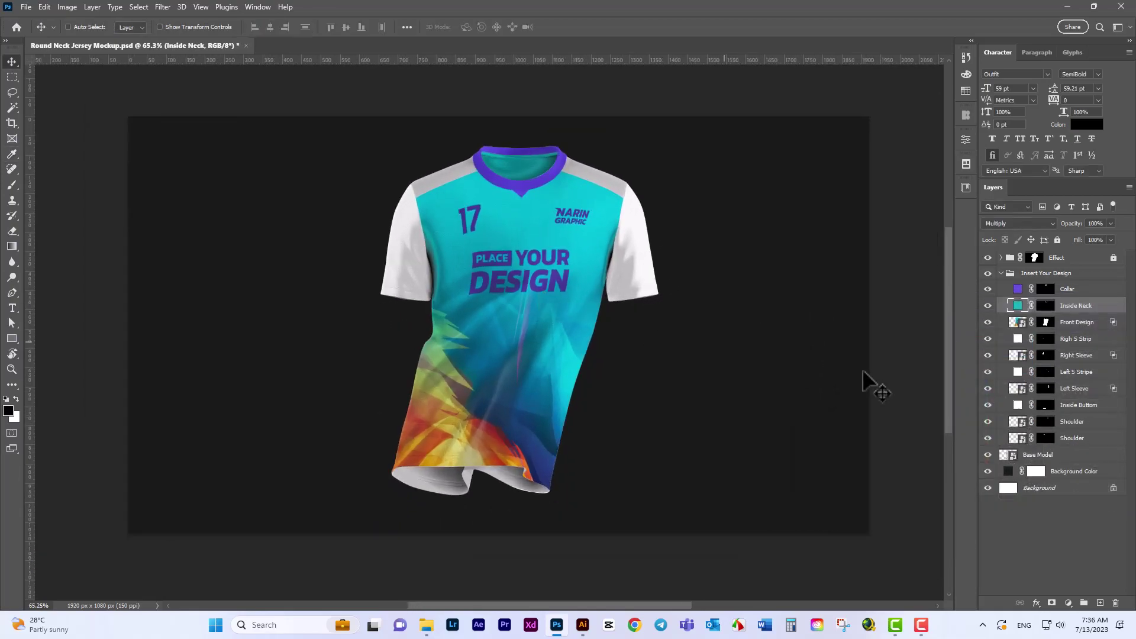
- Recolour the Righ S Strip and Left S Stripe fills to purple hex 6351d6
{"action": "left_click", "coordinate": [1082, 339]}
{"action": "left_click", "coordinate": [1075, 323]}
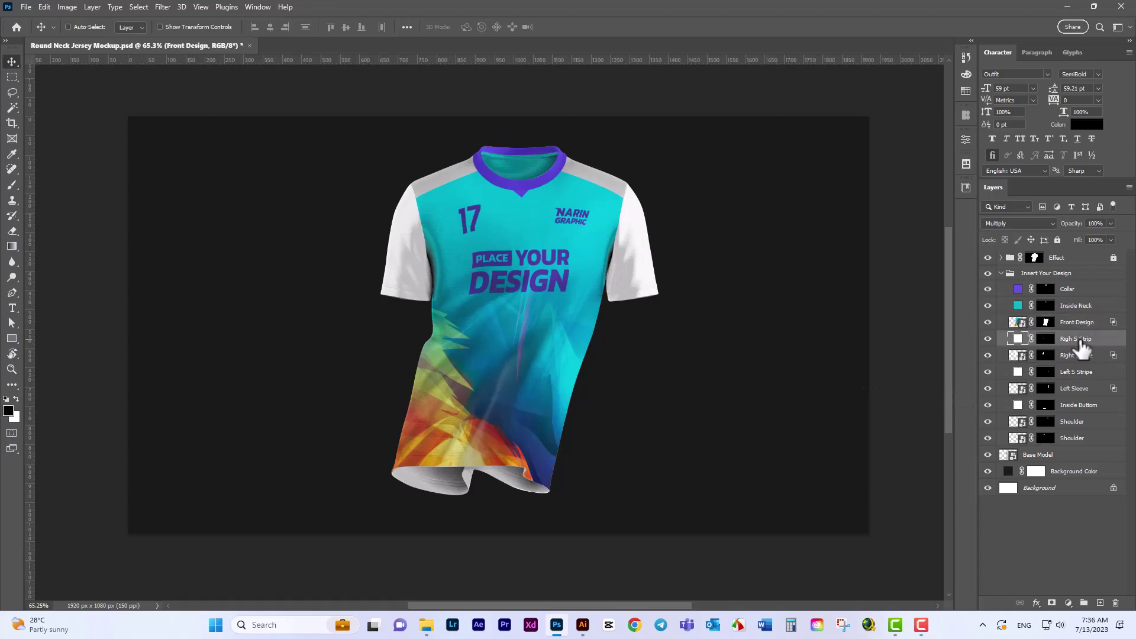
{"action": "left_click", "coordinate": [1081, 357]}
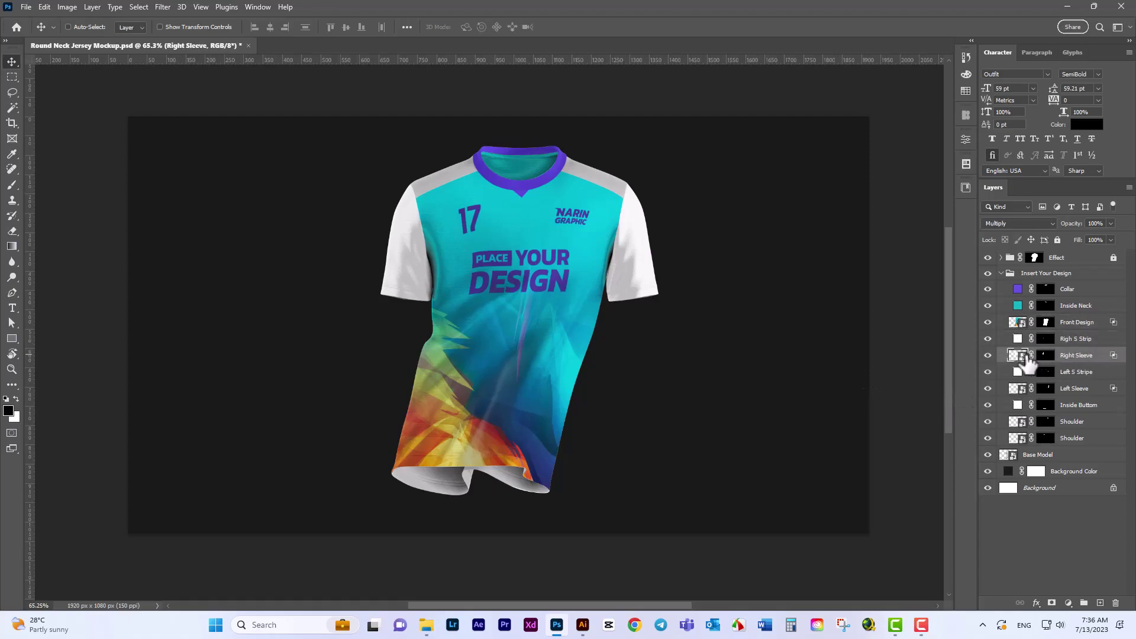
{"action": "left_click", "coordinate": [1018, 339]}
{"action": "double_click", "coordinate": [1017, 339]}
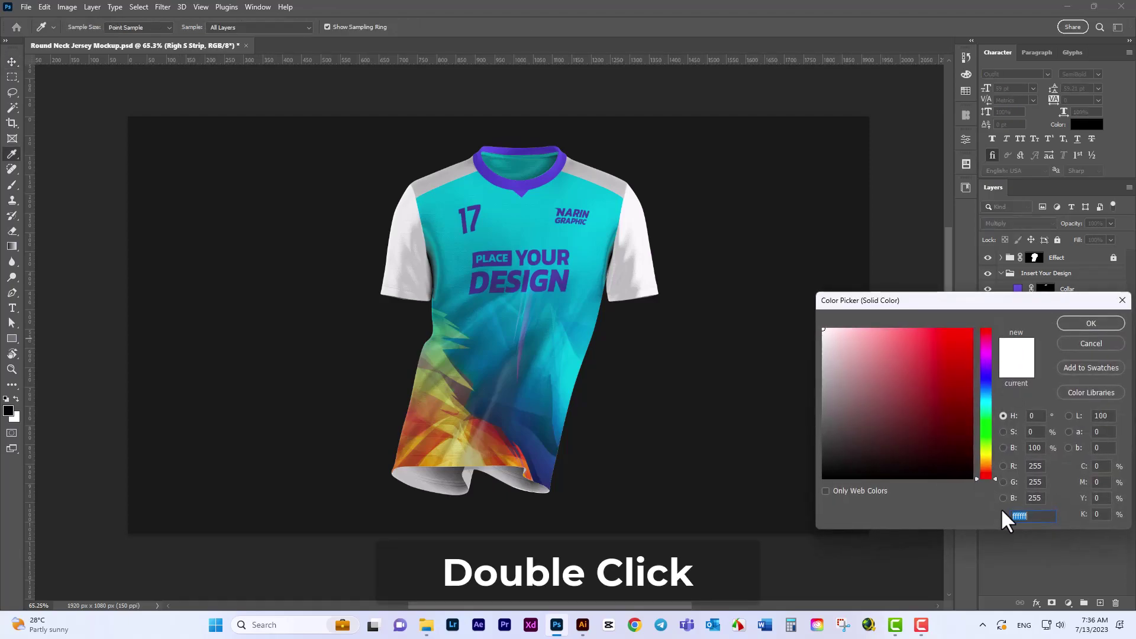
{"action": "type", "text": "6351d6"}
{"action": "left_click", "coordinate": [1099, 324]}
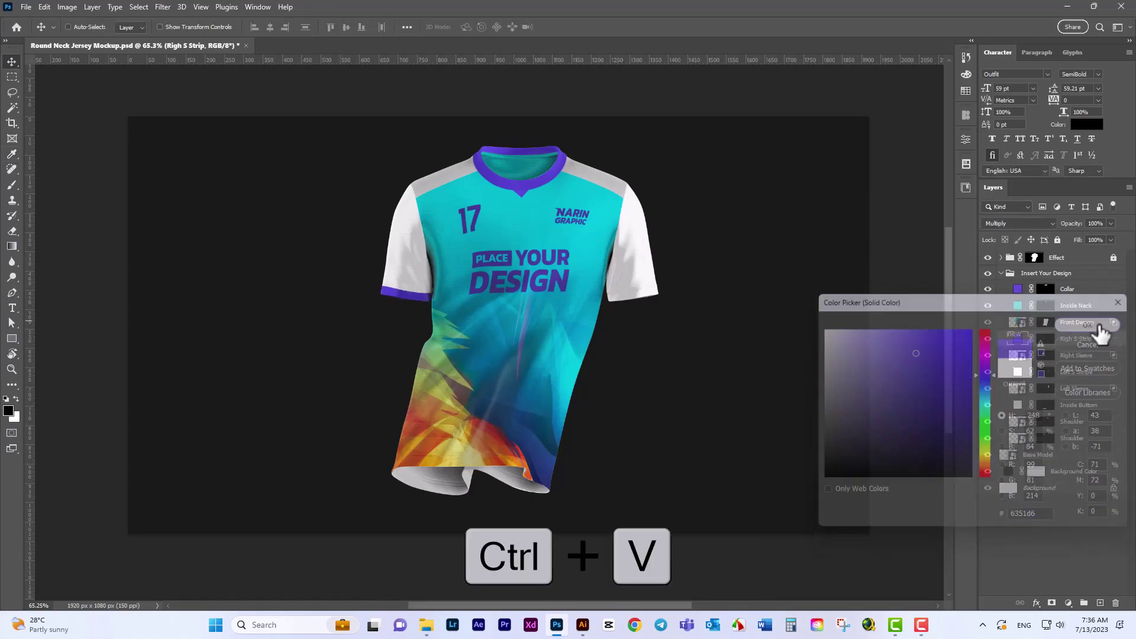
{"action": "left_click", "coordinate": [1018, 372]}
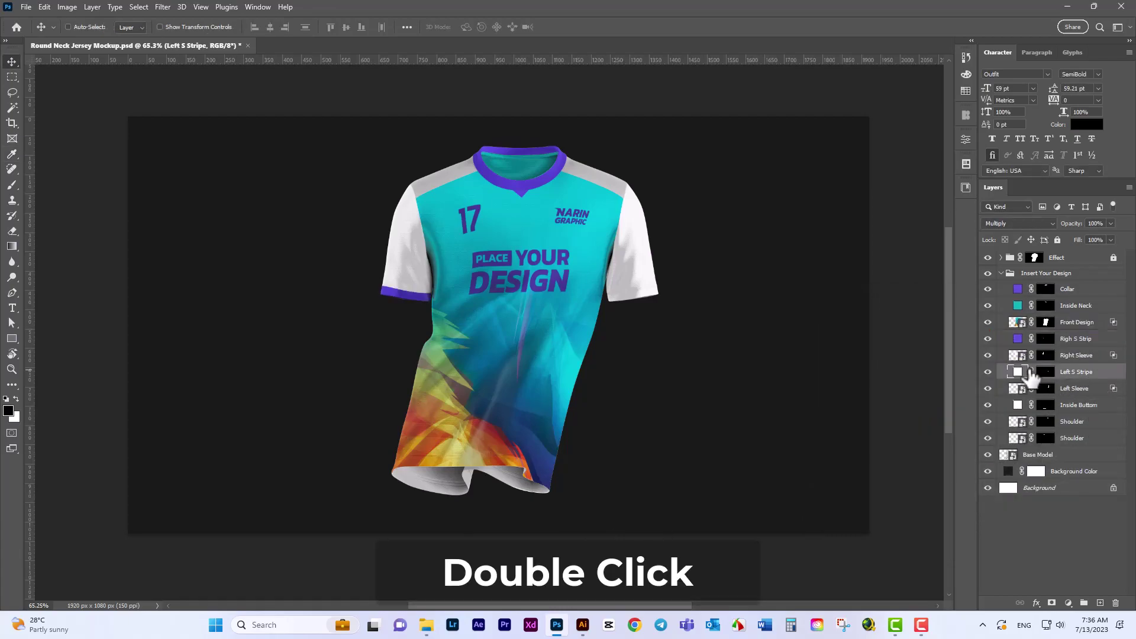
{"action": "double_click", "coordinate": [1018, 372]}
{"action": "type", "text": "6351d6"}
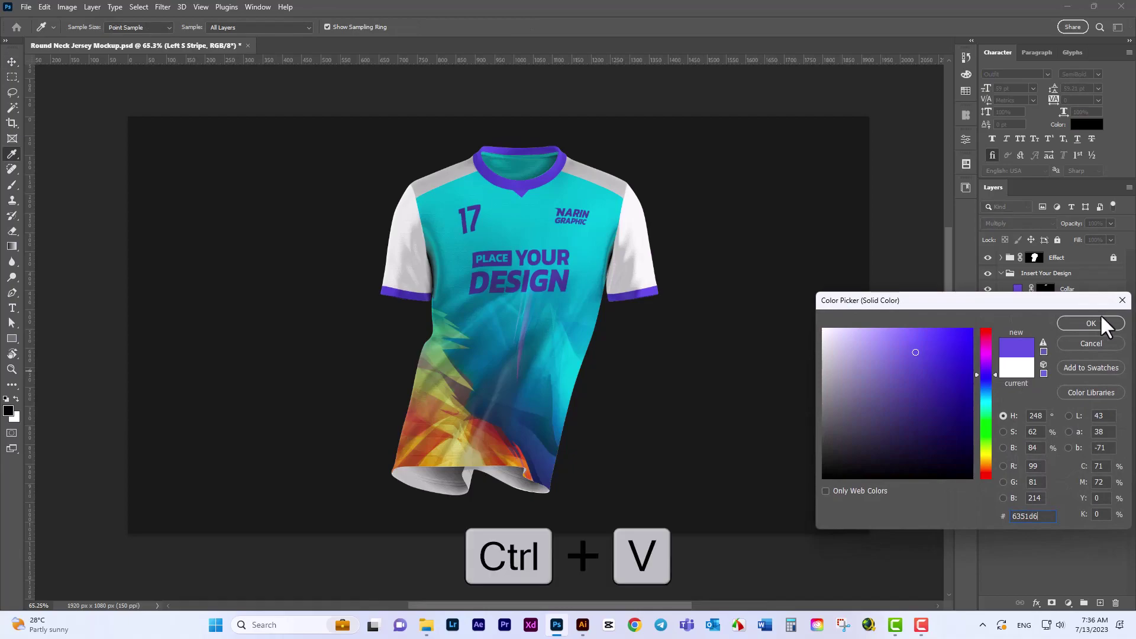
{"action": "left_click", "coordinate": [1095, 324]}
- Open the Right Sleeve smart object's contents and switch to the Illustrator artwork
{"action": "left_click", "coordinate": [1026, 357]}
{"action": "double_click", "coordinate": [1019, 356]}
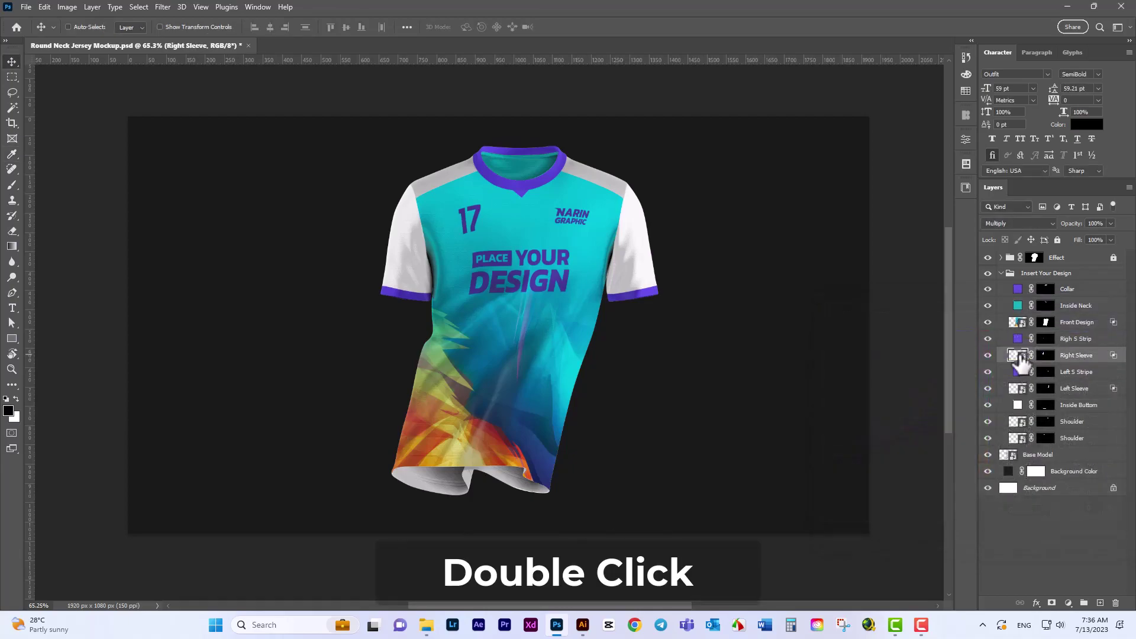
{"action": "left_click", "coordinate": [583, 625]}
- Copy the Illustrator abstract image into Rectangle 14.psb as a smart object, stretched to cover
{"action": "left_click", "coordinate": [387, 331]}
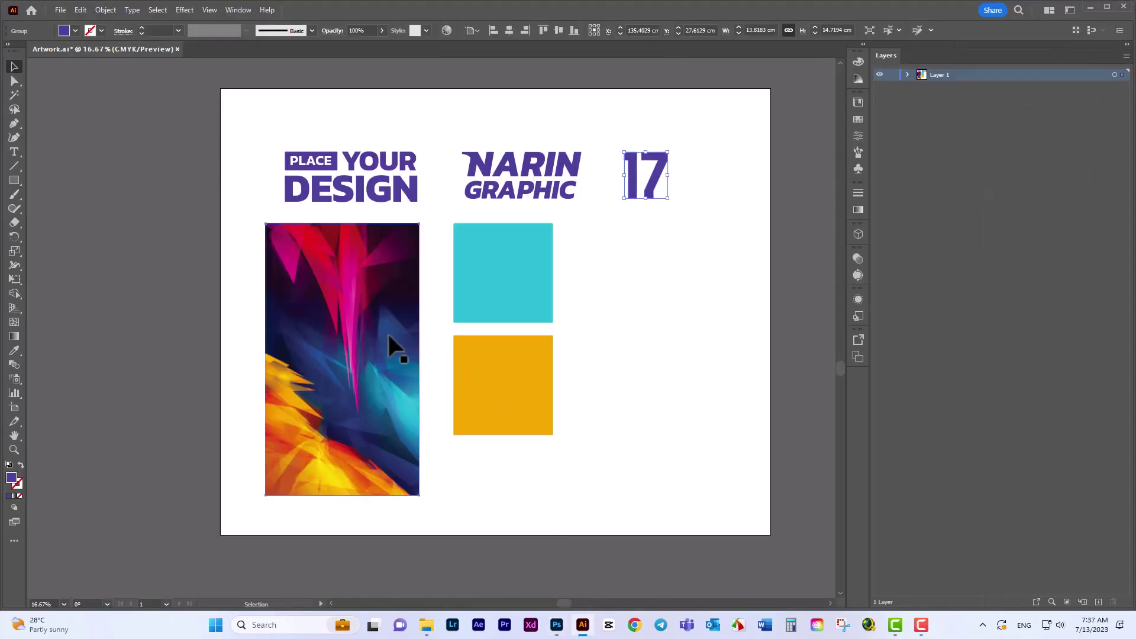
{"action": "key", "text": "ctrl+c"}
{"action": "left_click", "coordinate": [559, 629]}
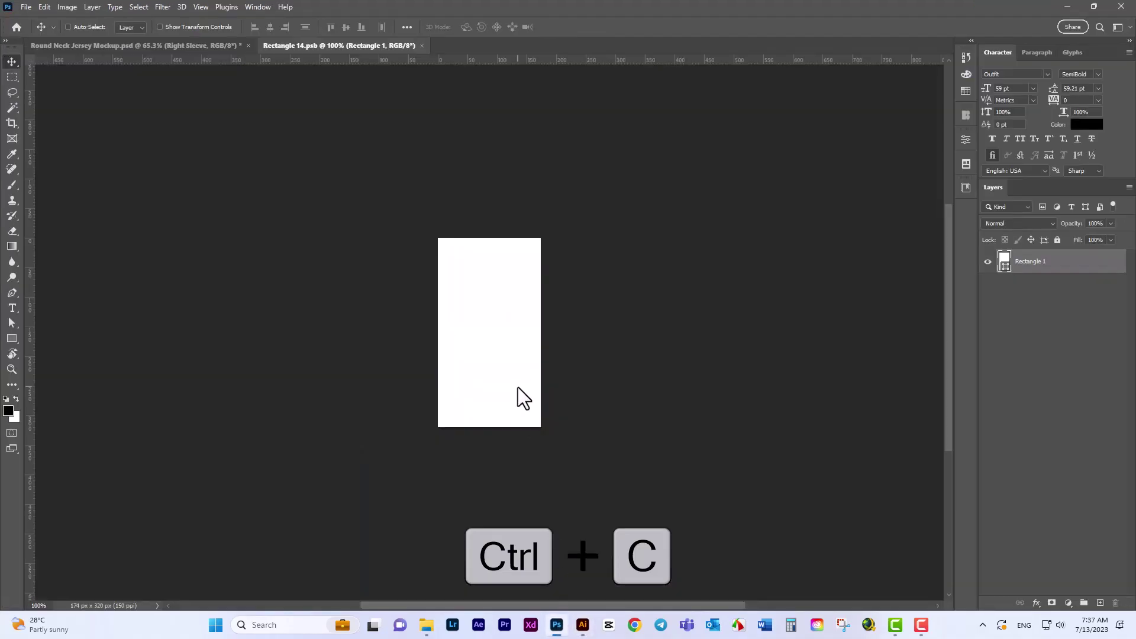
{"action": "key", "text": "ctrl+v"}
{"action": "left_click", "coordinate": [616, 177]}
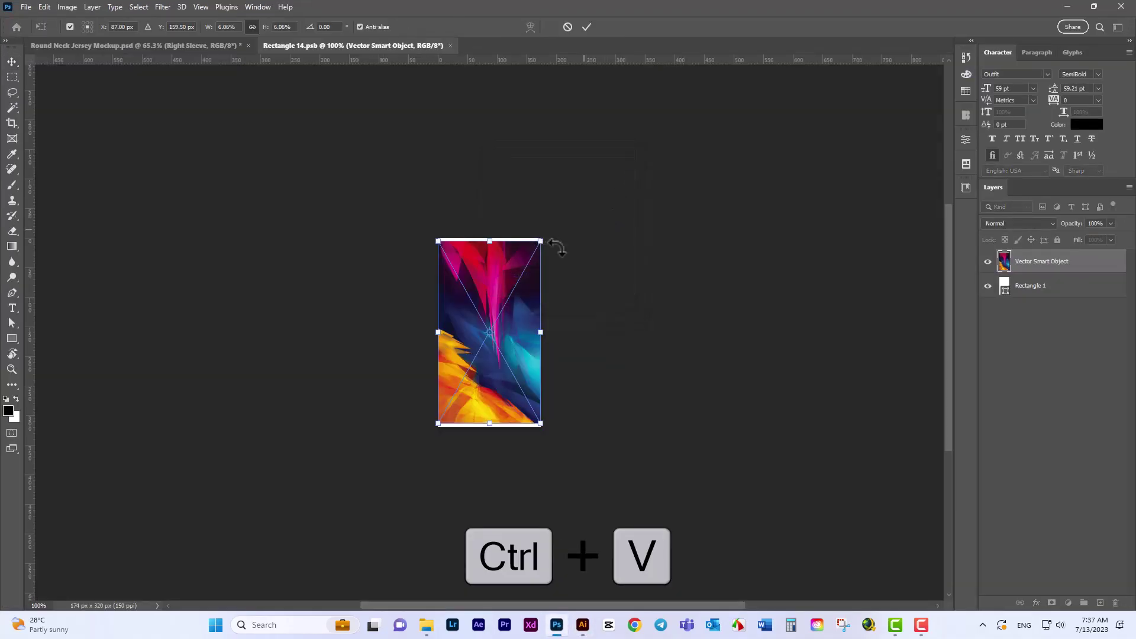
{"action": "left_click_drag", "start_coordinate": [494, 423], "coordinate": [495, 426]}
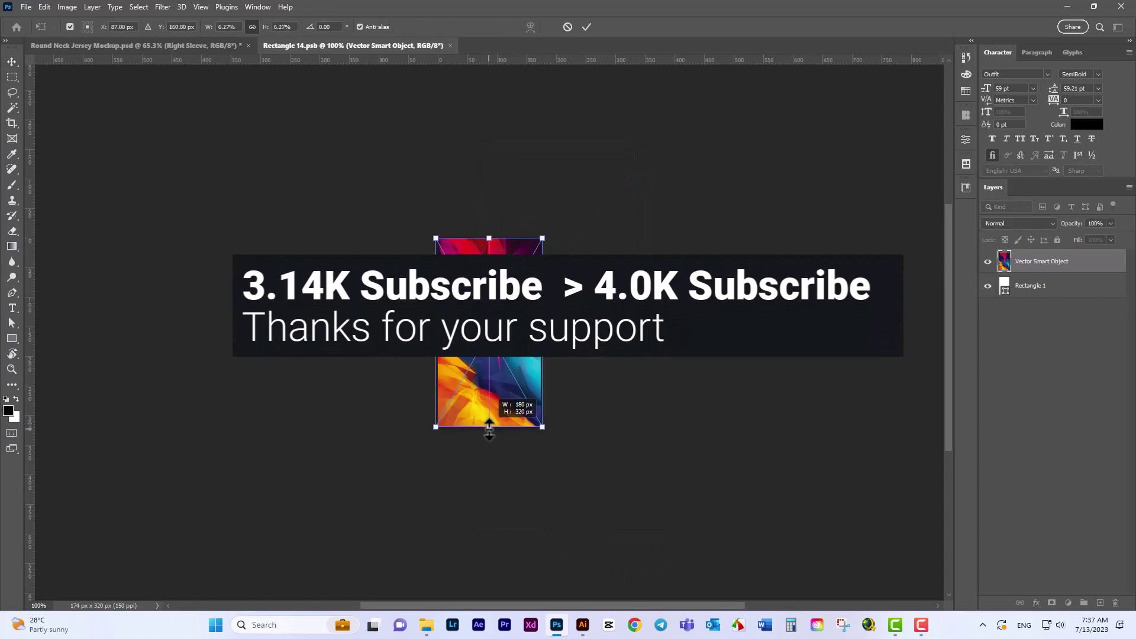
- Commit the placed artwork, add a layer mask, and draw a first gradient fade
{"action": "left_click", "coordinate": [586, 27]}
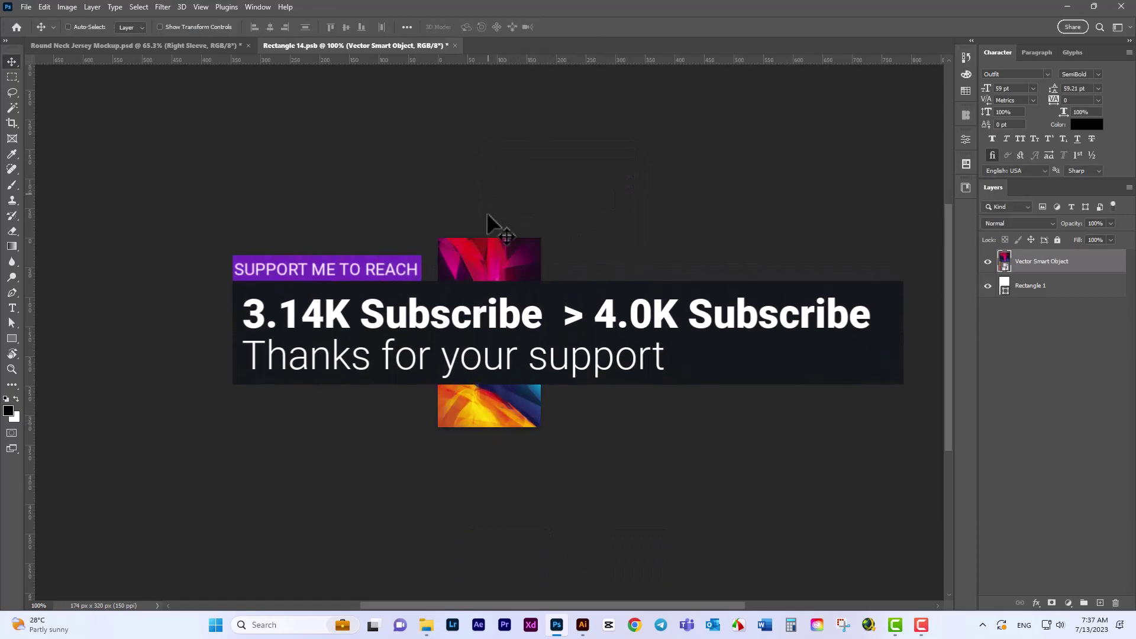
{"action": "scroll", "coordinate": [481, 258], "scroll_direction": "up", "scroll_amount": 4}
{"action": "left_click", "coordinate": [1051, 602]}
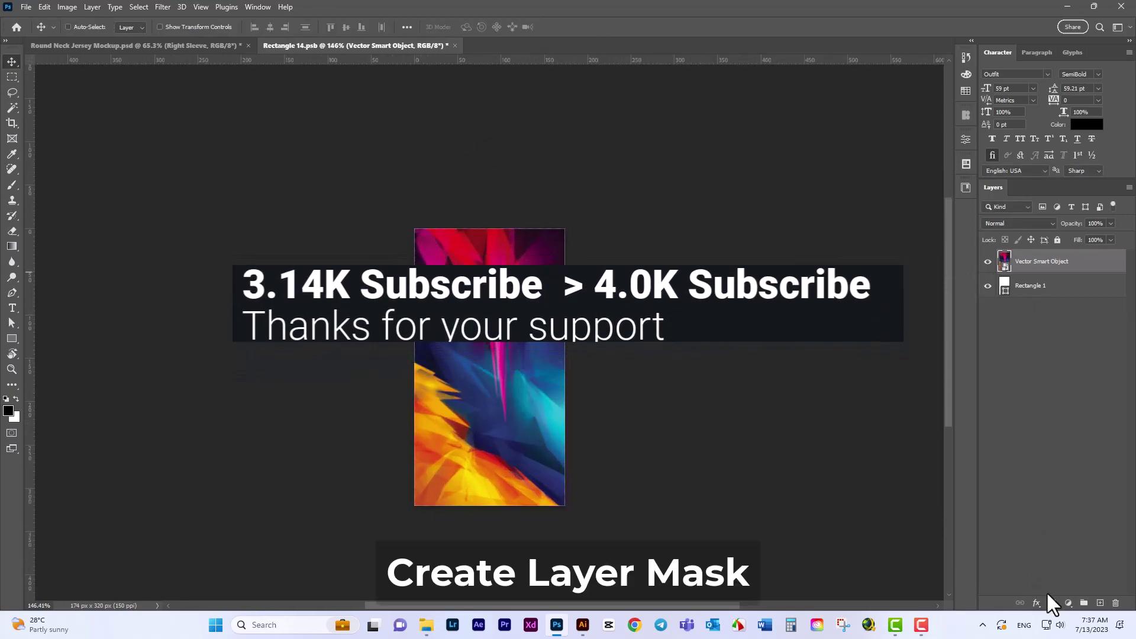
{"action": "left_click", "coordinate": [12, 247]}
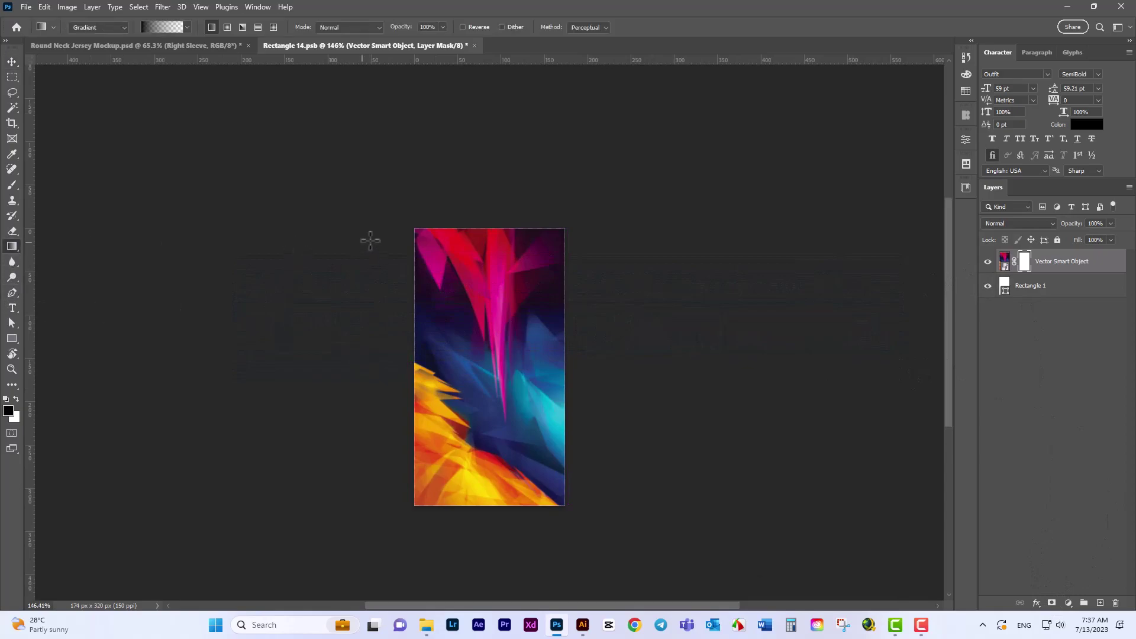
{"action": "mouse_move", "coordinate": [499, 239]}
{"action": "left_mouse_down"}
{"action": "mouse_move", "coordinate": [487, 373]}
{"action": "mouse_move", "coordinate": [499, 525]}
{"action": "left_mouse_up"}
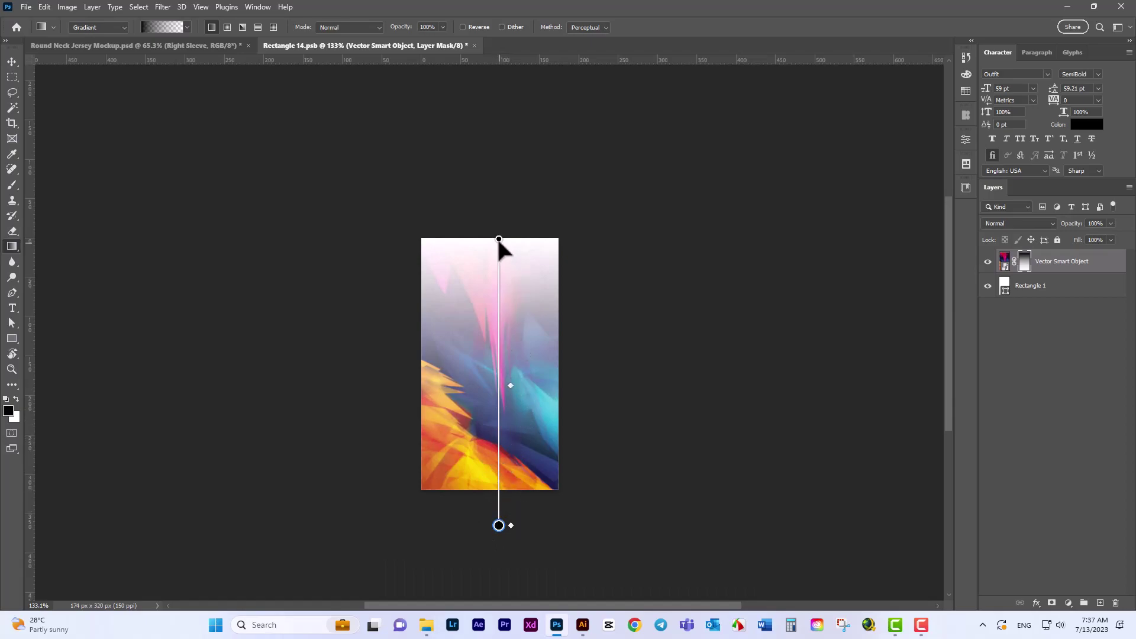
{"action": "mouse_move", "coordinate": [499, 239]}
{"action": "left_mouse_down"}
{"action": "mouse_move", "coordinate": [498, 325]}
{"action": "mouse_move", "coordinate": [499, 228]}
{"action": "left_mouse_up"}
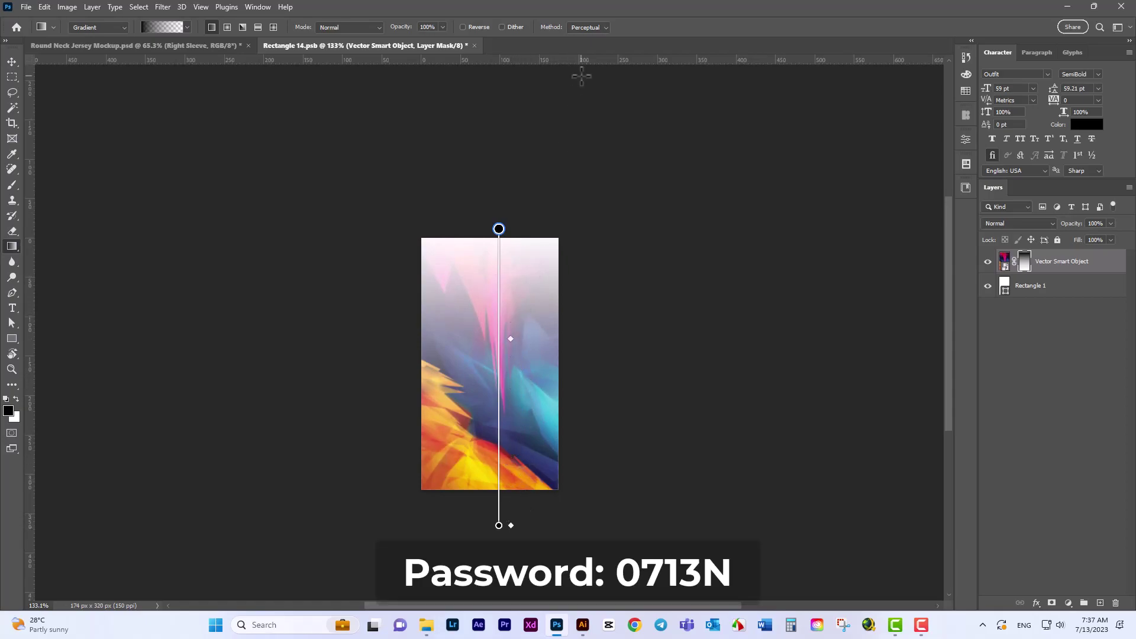
{"action": "left_click", "coordinate": [7, 61]}
- Redraw the mask gradient from mid-image to the bottom so the upper half turns white
{"action": "scroll", "coordinate": [457, 248], "scroll_direction": "up", "scroll_amount": 2}
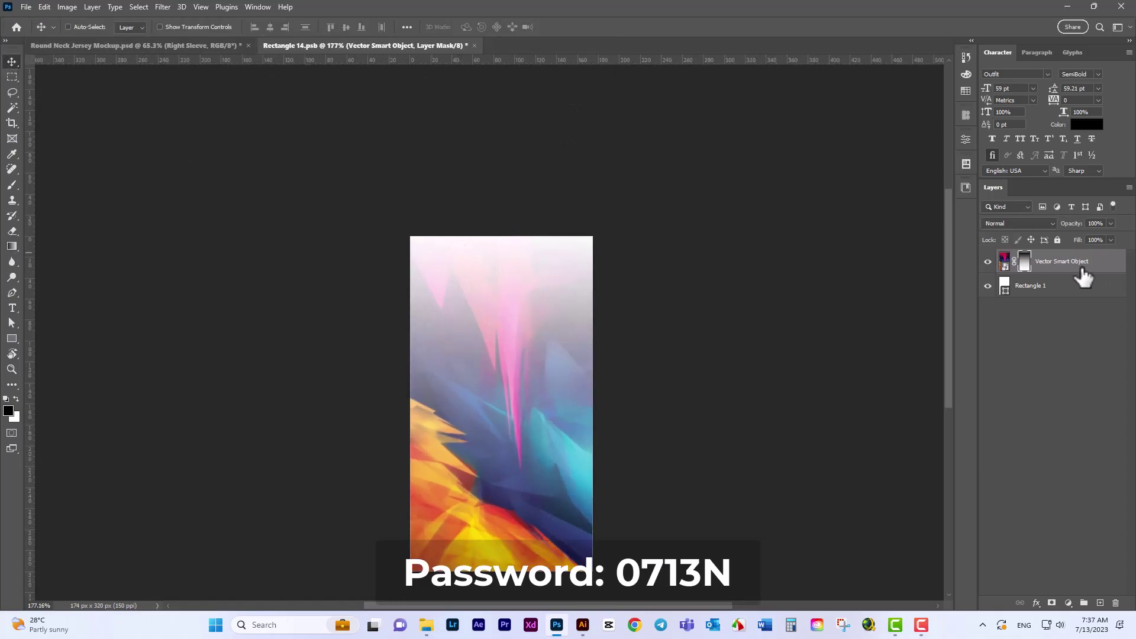
{"action": "left_click", "coordinate": [12, 246]}
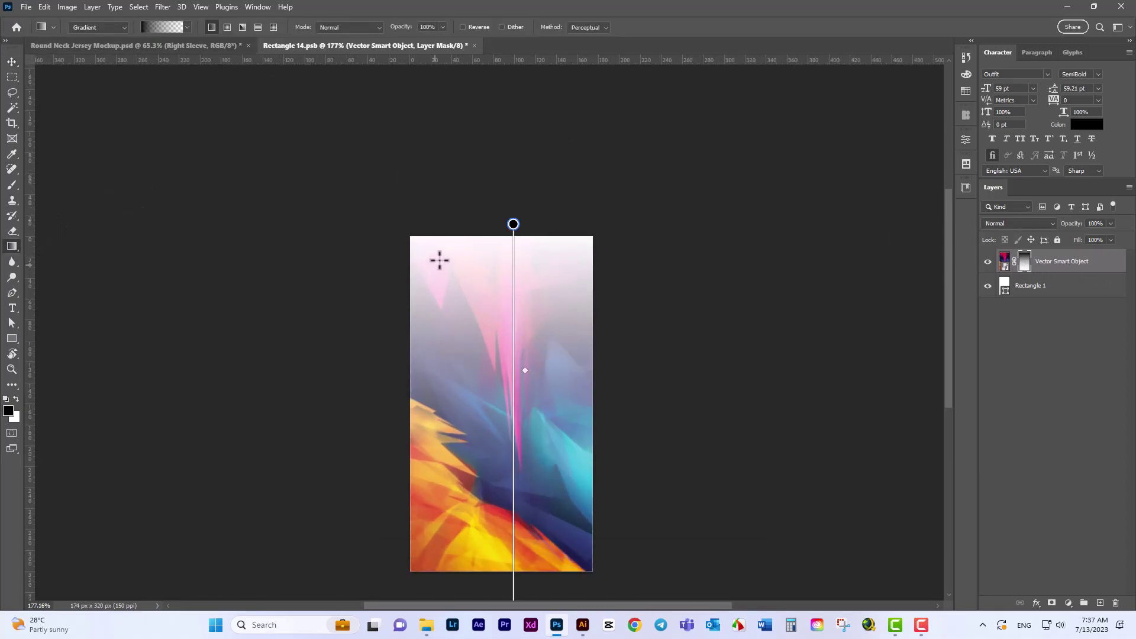
{"action": "left_click_drag", "start_coordinate": [482, 261], "coordinate": [482, 536]}
{"action": "left_click_drag", "start_coordinate": [505, 320], "coordinate": [506, 582]}
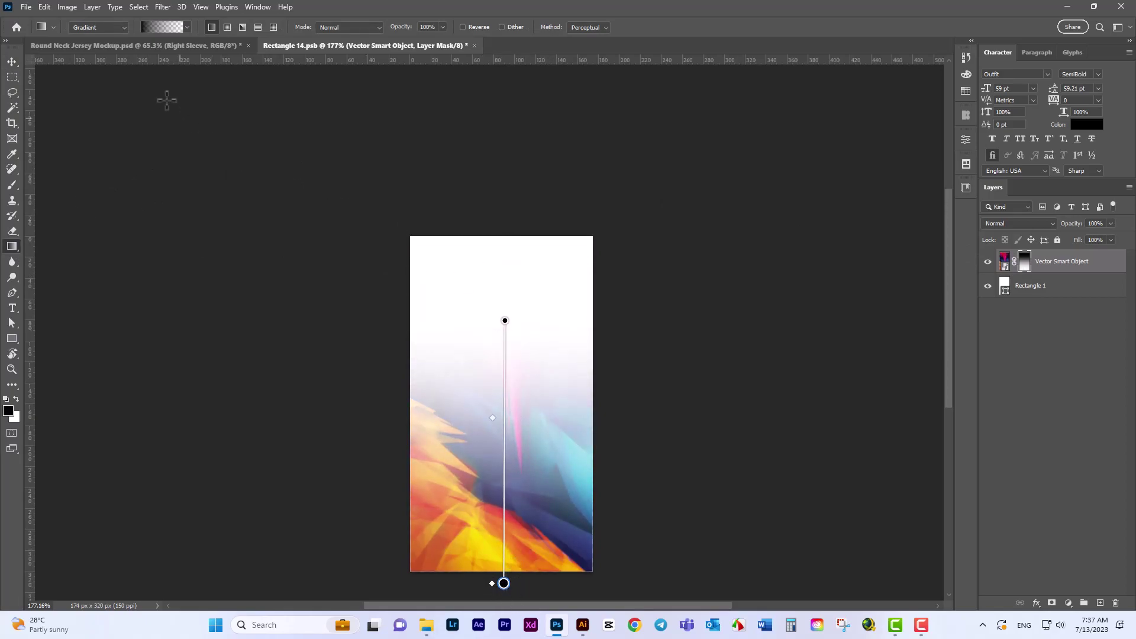
{"action": "left_click", "coordinate": [1045, 286]}
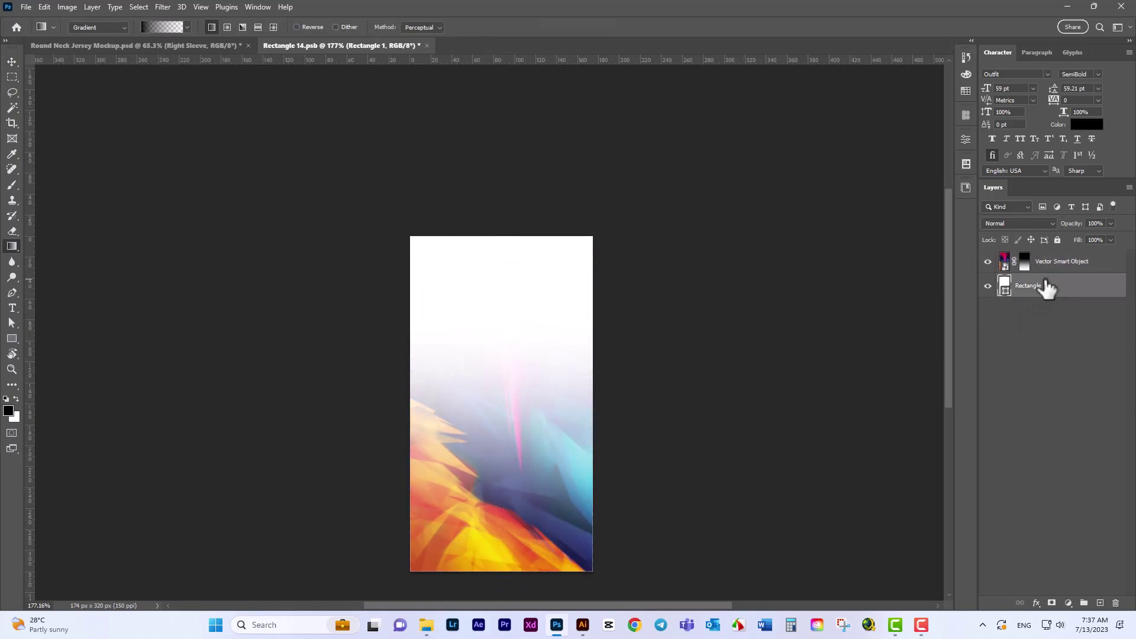
- Fill Rectangle 1 with cyan, save the sleeve document, and open the Left Sleeve's contents
{"action": "left_click", "coordinate": [11, 339]}
{"action": "left_click", "coordinate": [133, 27]}
{"action": "left_click", "coordinate": [122, 90]}
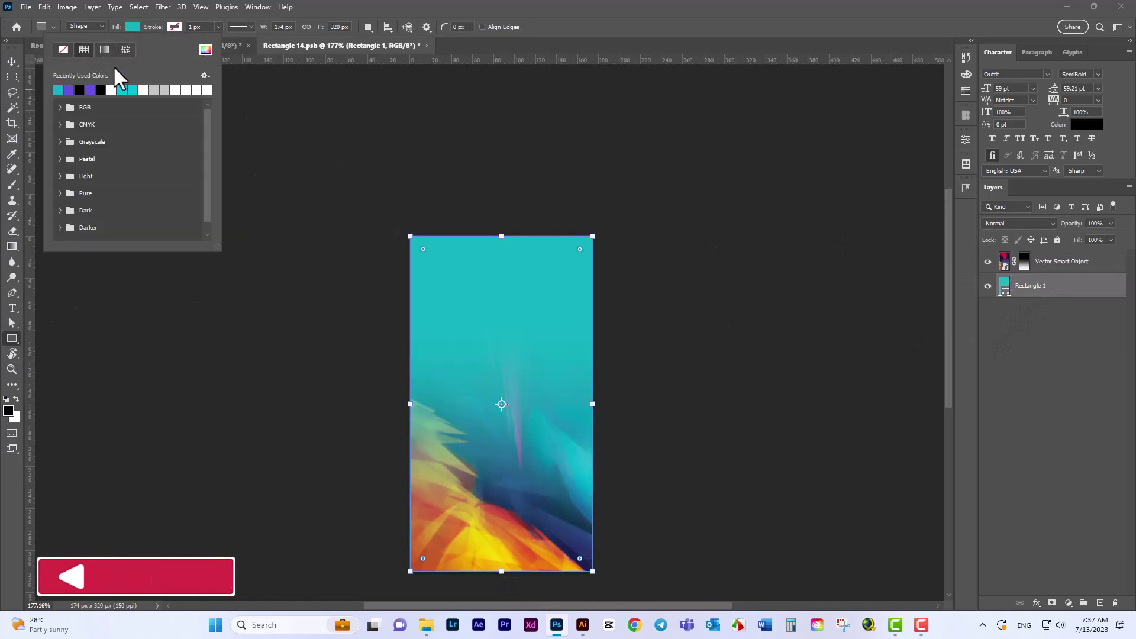
{"action": "key", "text": "Escape"}
{"action": "left_click", "coordinate": [12, 60]}
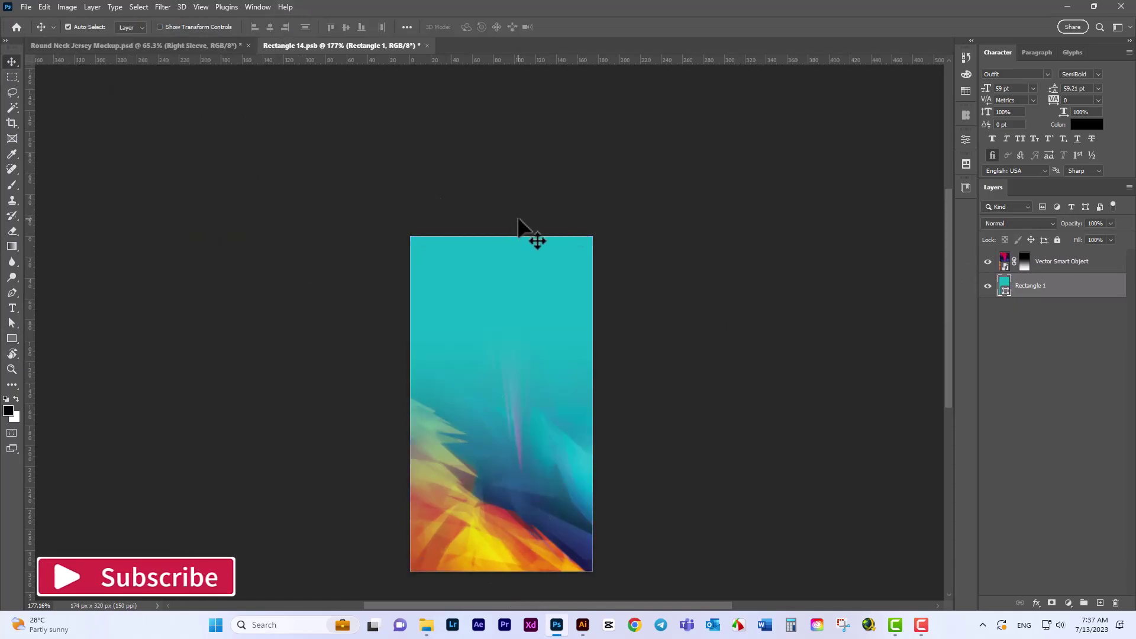
{"action": "key", "text": "ctrl+s"}
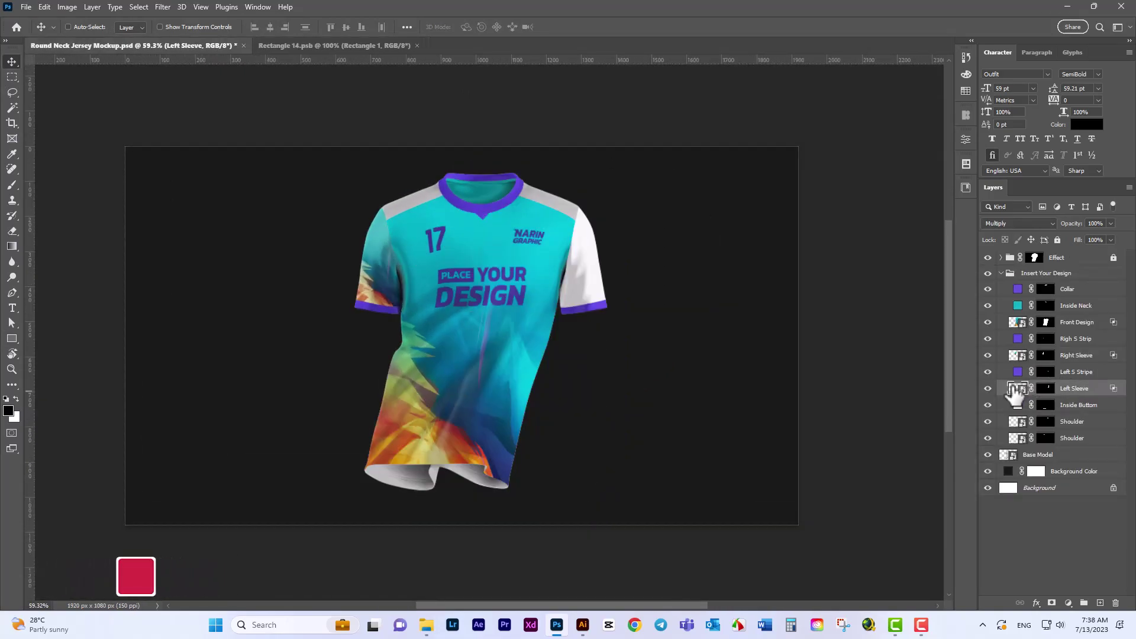
{"action": "double_click", "coordinate": [1018, 388]}
- Copy both sleeve design layers from Rectangle 14.psb into Rectangle 13.psb and save
{"action": "left_click", "coordinate": [350, 43]}
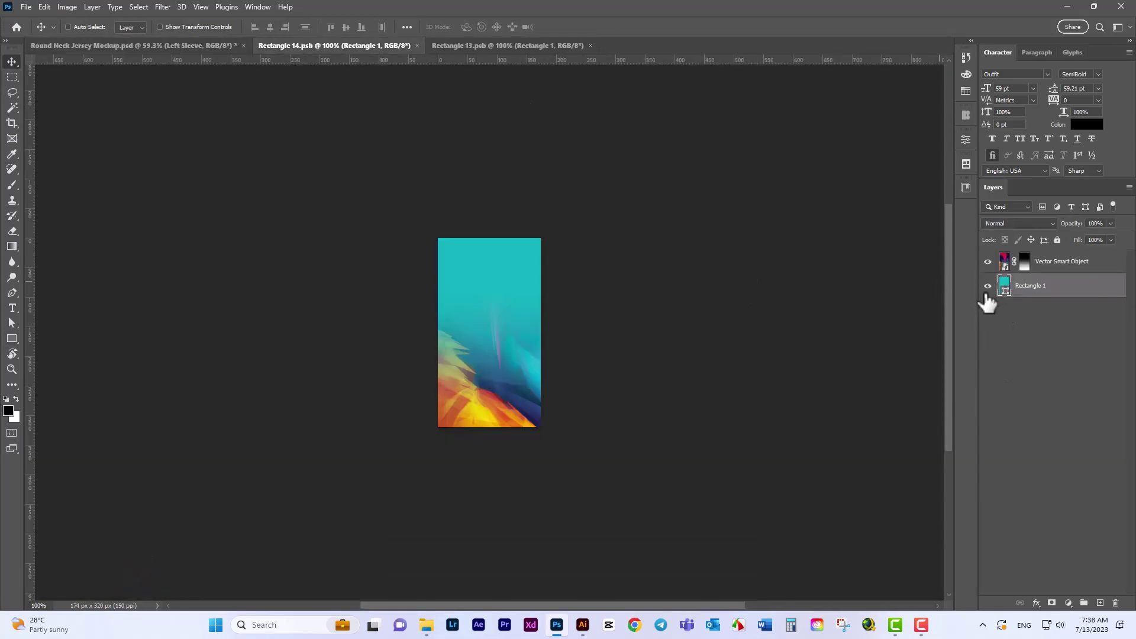
{"action": "left_click", "coordinate": [1044, 261], "text": "shift"}
{"action": "mouse_move", "coordinate": [638, 255]}
{"action": "left_mouse_down"}
{"action": "mouse_move", "coordinate": [518, 121]}
{"action": "mouse_move", "coordinate": [528, 330]}
{"action": "left_mouse_up"}
{"action": "key", "text": "ctrl+s"}
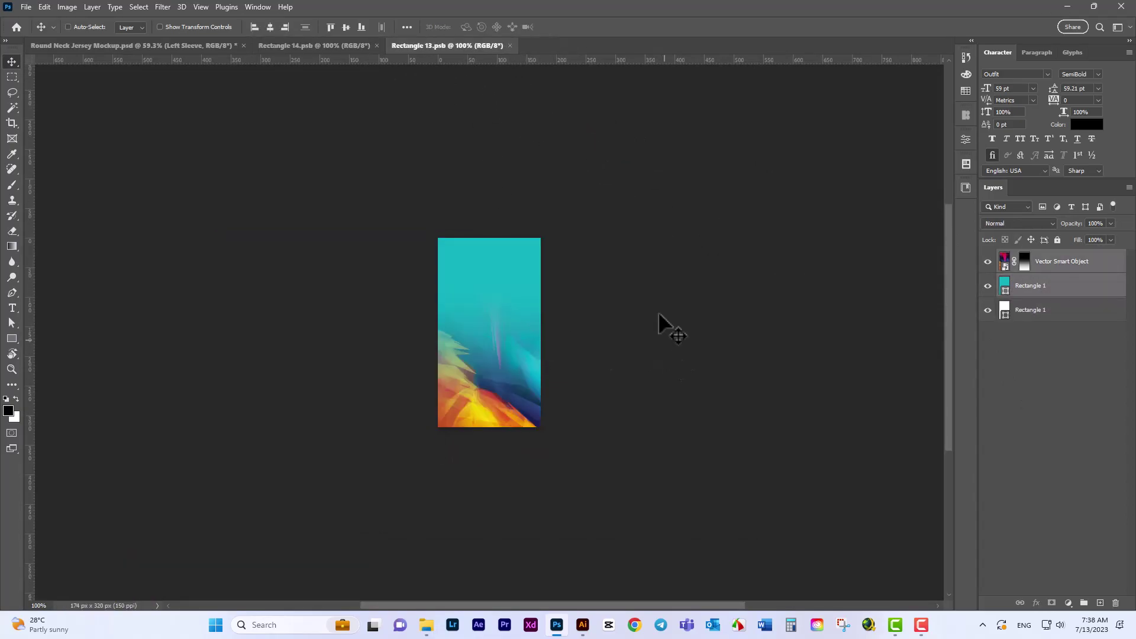
- Flip the abstract artwork layer horizontally with Free Transform
{"action": "left_click", "coordinate": [1057, 269]}
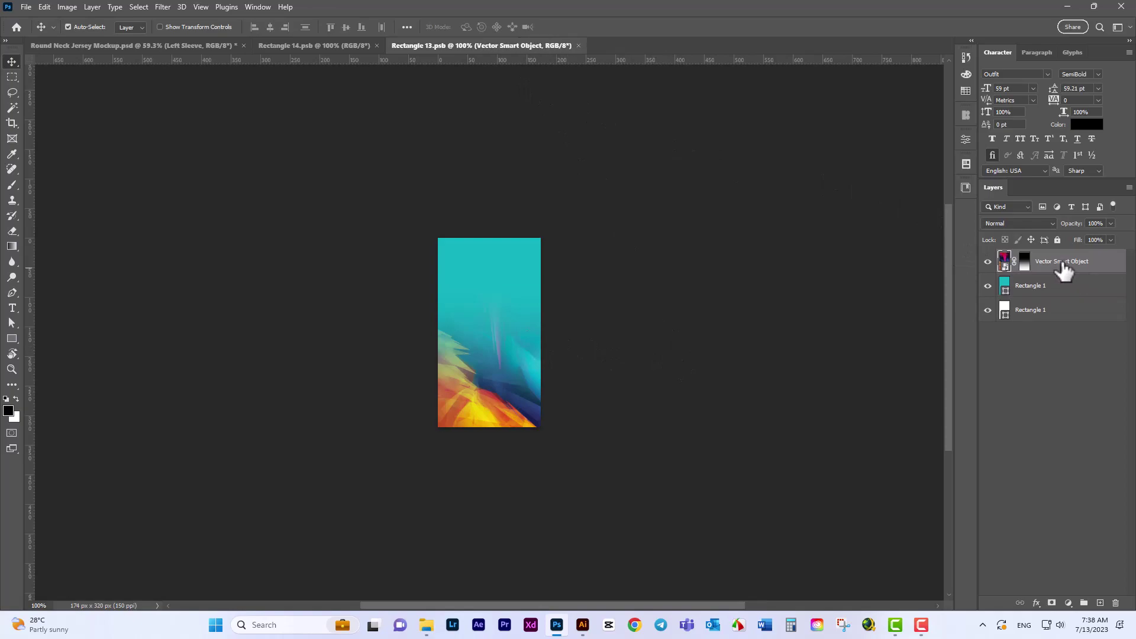
{"action": "key", "text": "ctrl+t"}
{"action": "right_click", "coordinate": [515, 281]}
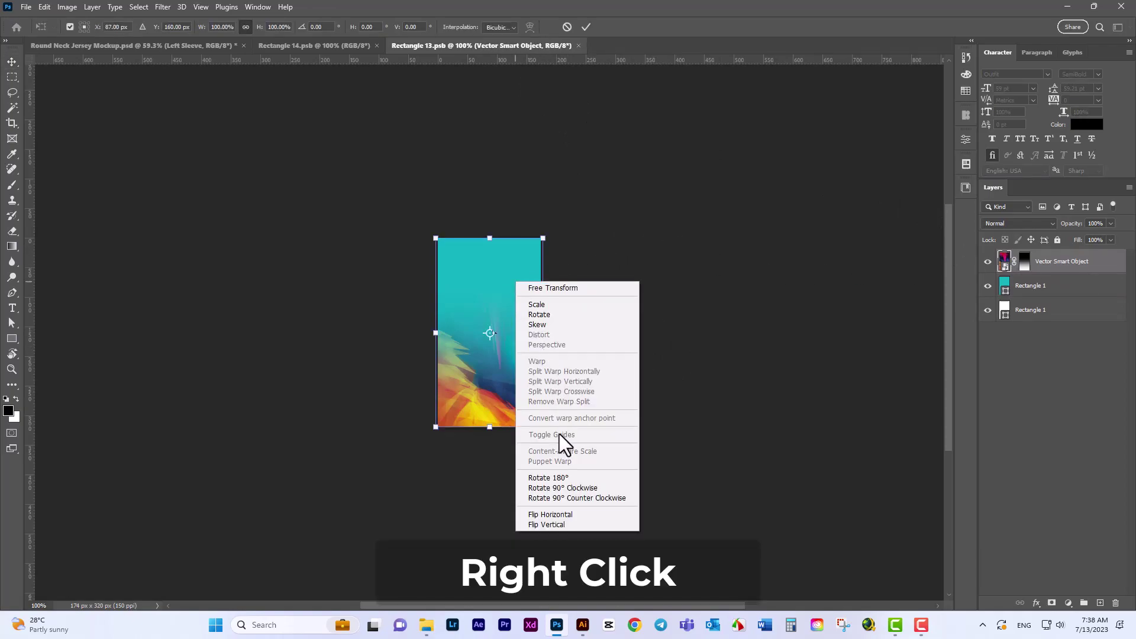
{"action": "left_click", "coordinate": [559, 514]}
{"action": "left_click", "coordinate": [590, 29]}
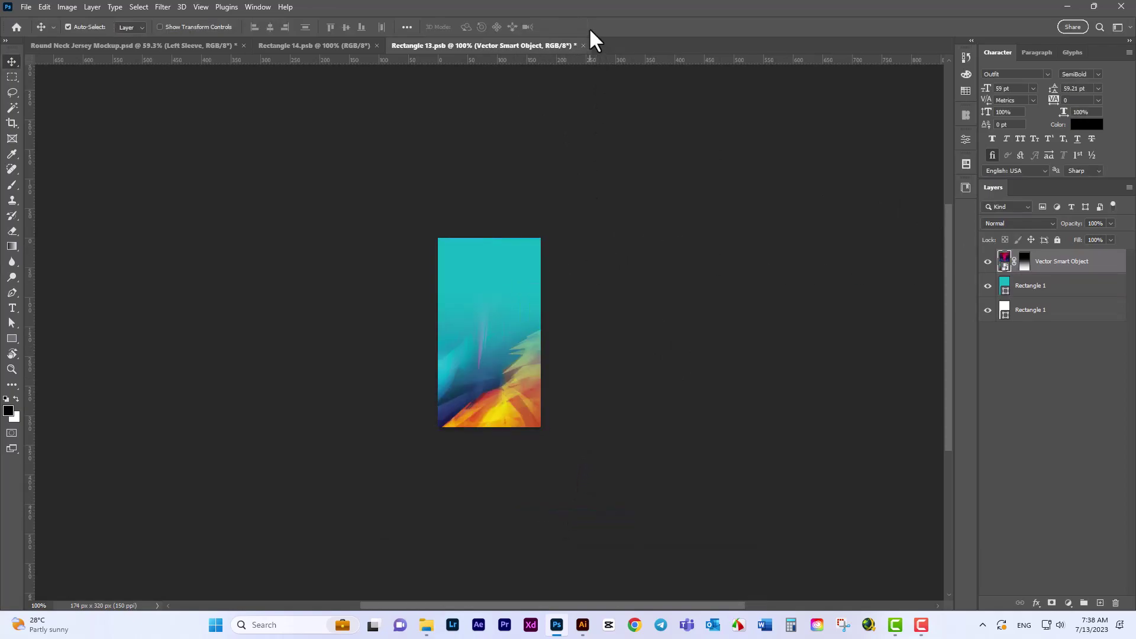
- Check the mockup, close both sleeve .psb documents, and fit the mockup on screen
{"action": "left_click", "coordinate": [154, 43]}
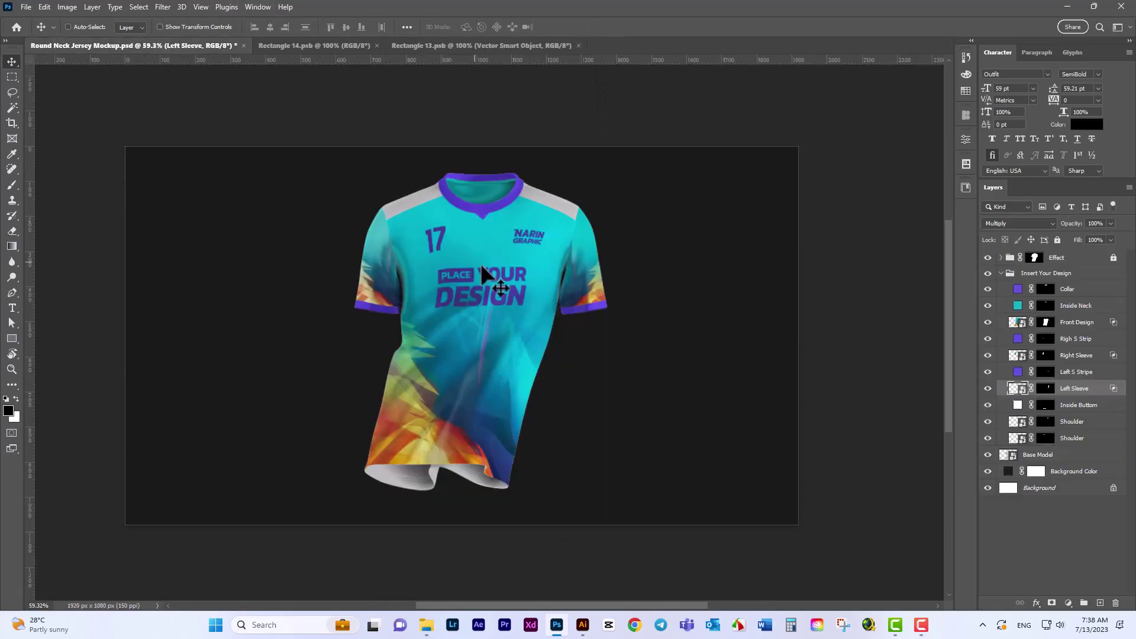
{"action": "left_click", "coordinate": [468, 45]}
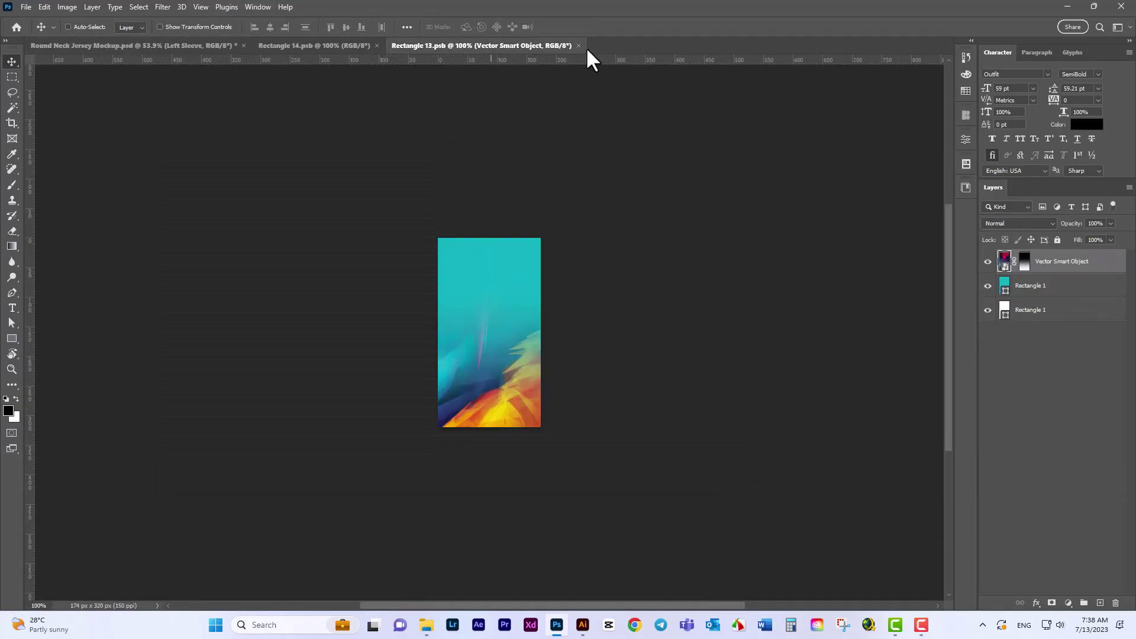
{"action": "left_click", "coordinate": [578, 46]}
{"action": "left_click", "coordinate": [356, 45]}
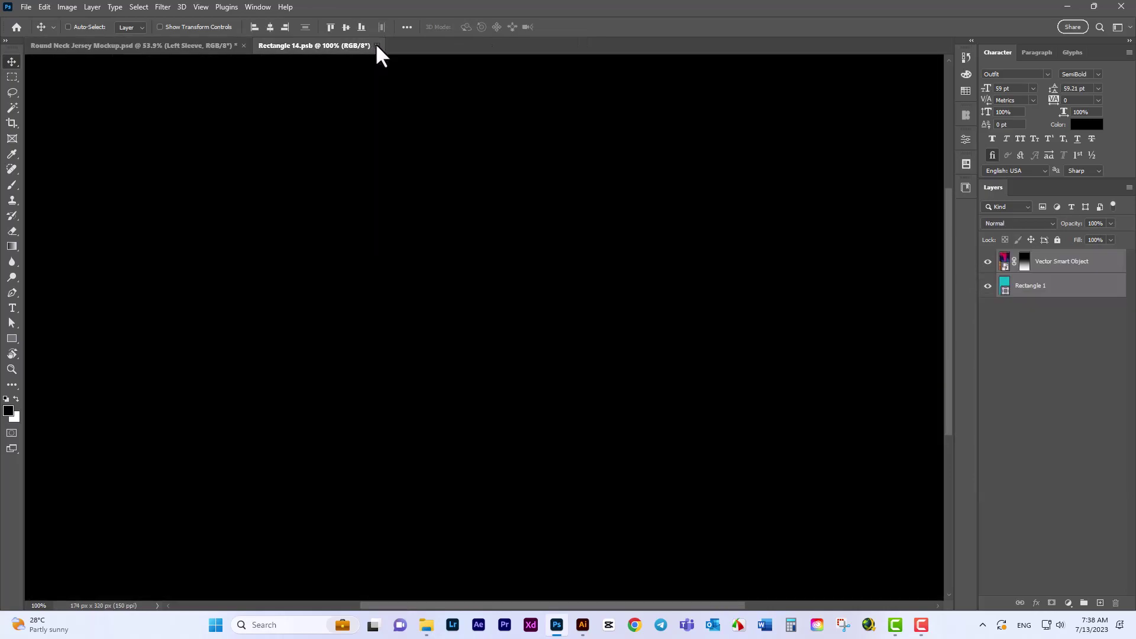
{"action": "left_click", "coordinate": [377, 45]}
{"action": "key", "text": "ctrl+0"}
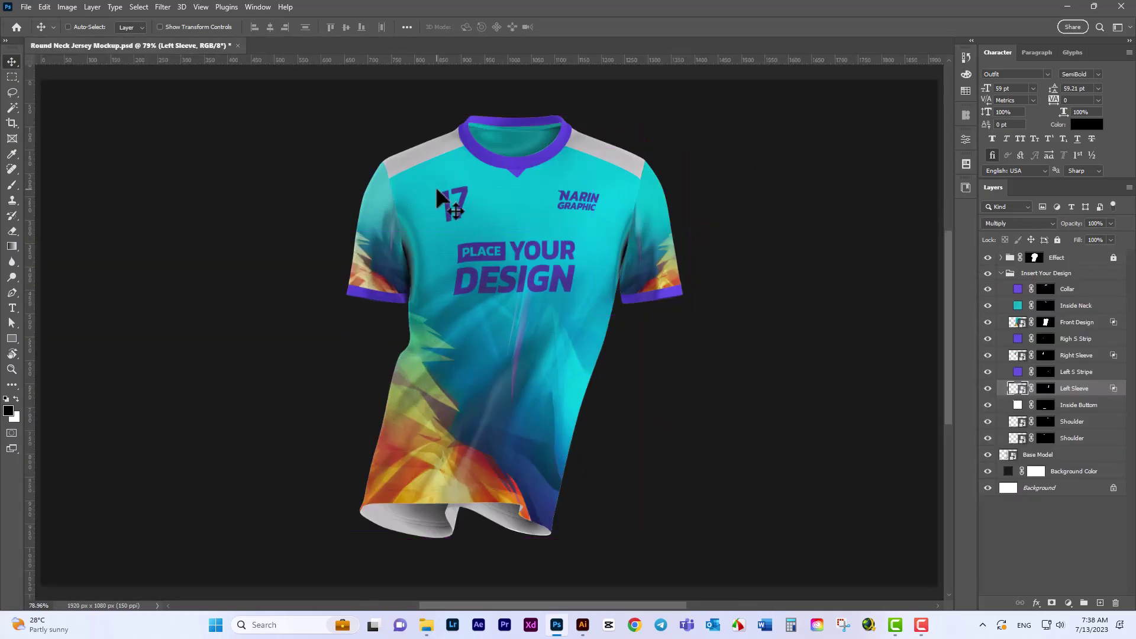
- Set the Inside Buttom fill to navy #2b4992, sampled from the jersey's dark blue
{"action": "left_click", "coordinate": [1078, 405]}
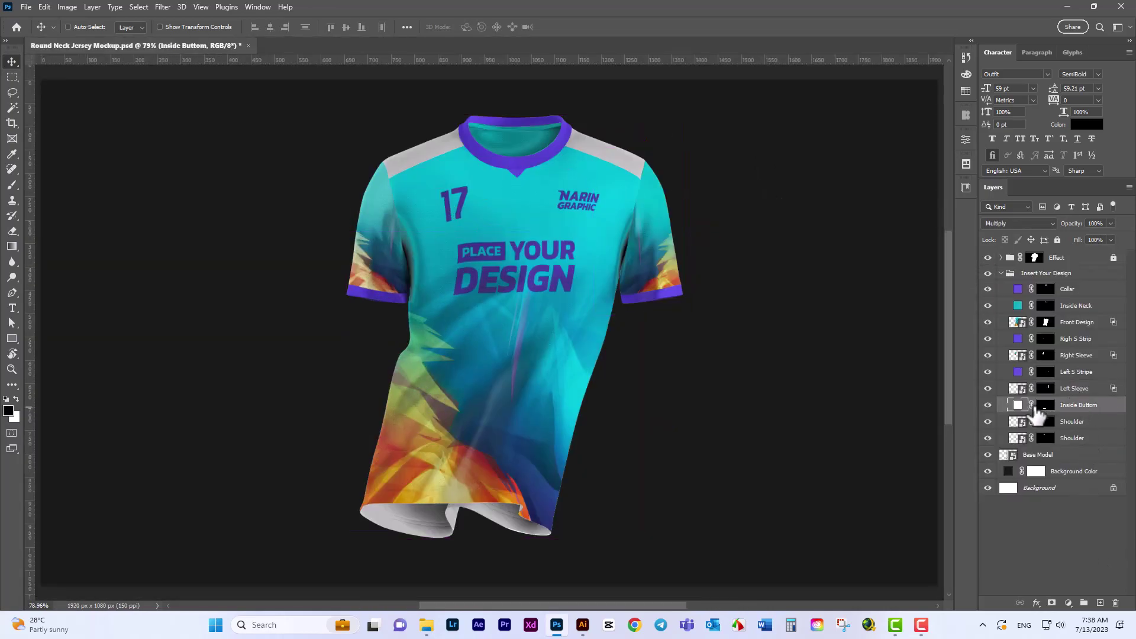
{"action": "double_click", "coordinate": [1018, 404]}
{"action": "left_click", "coordinate": [557, 473]}
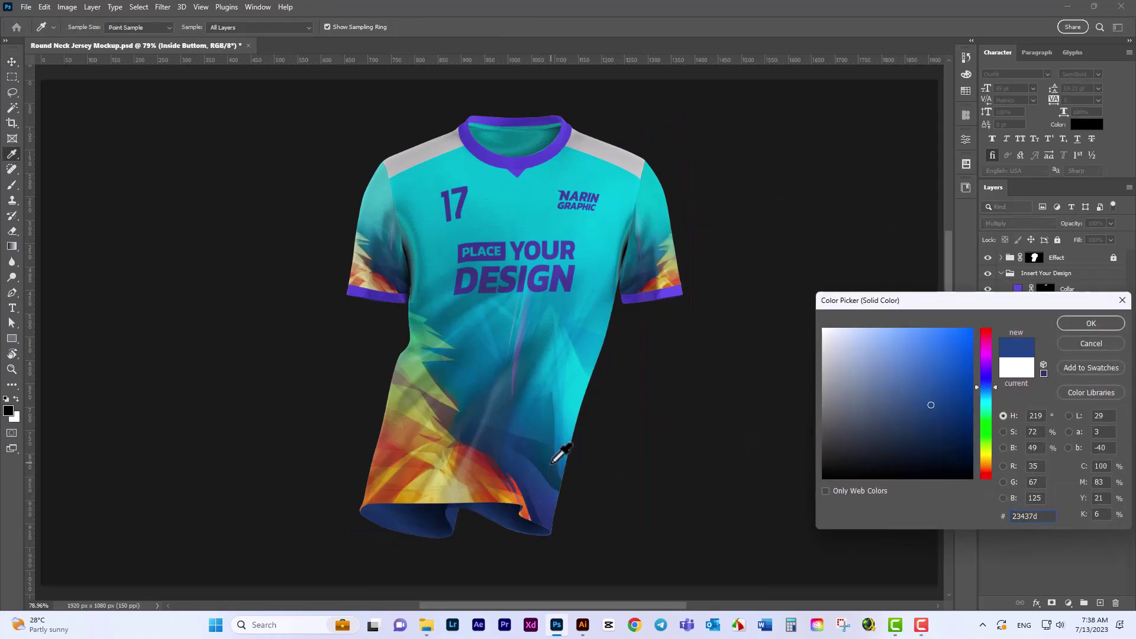
{"action": "left_click", "coordinate": [552, 462]}
{"action": "left_click", "coordinate": [531, 482]}
{"action": "left_click_drag", "start_coordinate": [908, 407], "coordinate": [929, 387]}
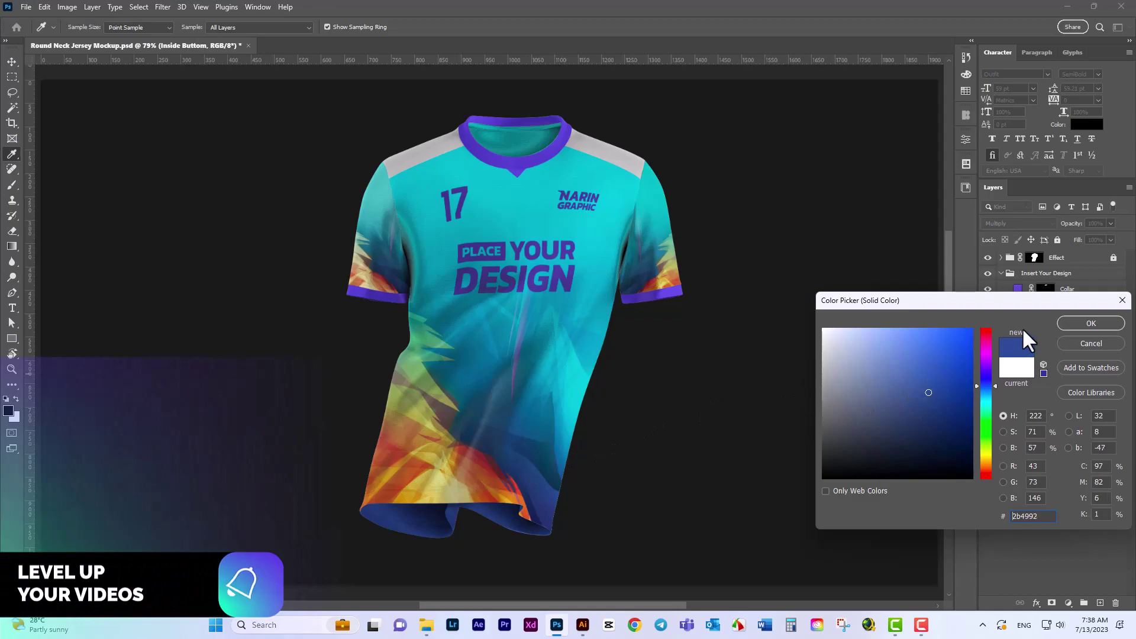
{"action": "left_click", "coordinate": [1070, 323]}
{"action": "scroll", "coordinate": [680, 355], "scroll_direction": "down", "scroll_amount": 2}
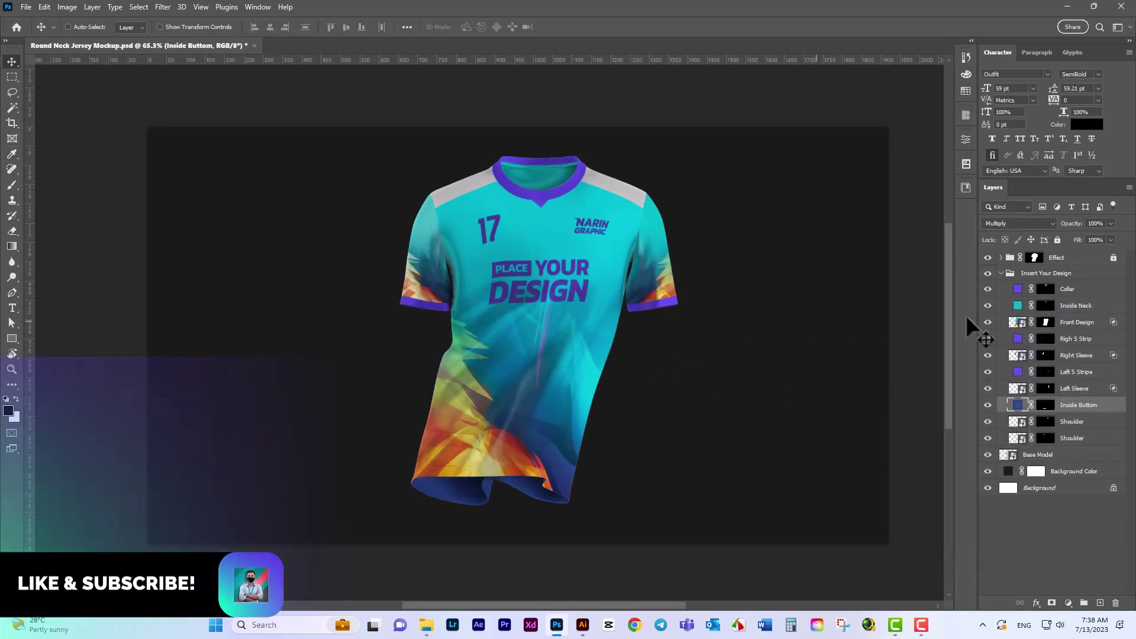
- Enable the first Shoulder smart object's cyan-to-orange Gradient Overlay and apply it
{"action": "left_click", "coordinate": [1019, 423]}
{"action": "double_click", "coordinate": [1018, 423]}
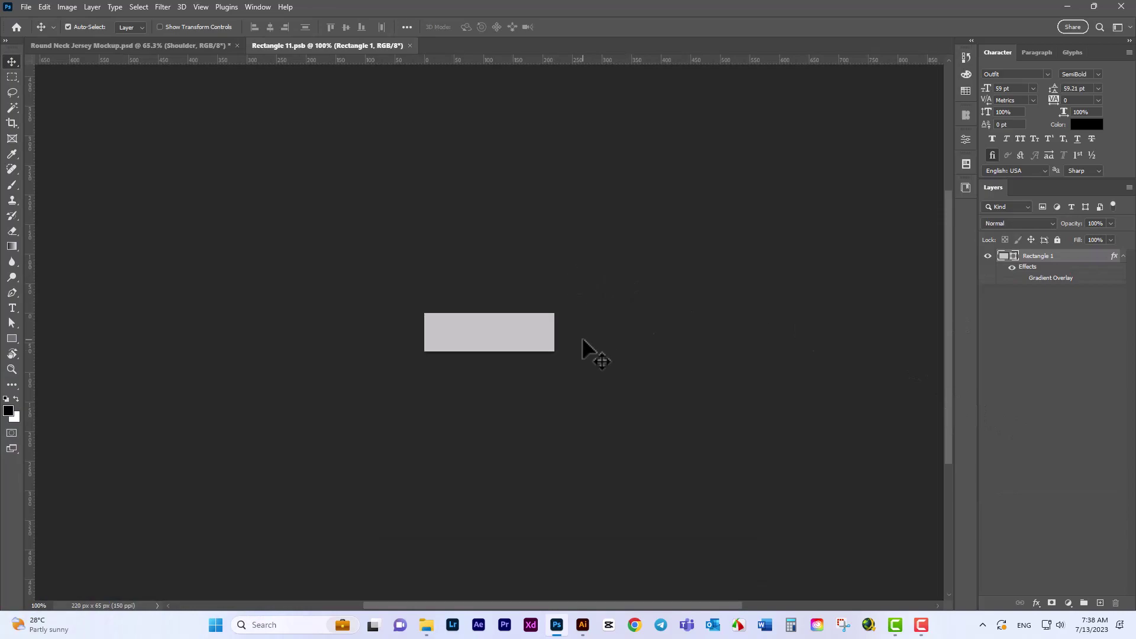
{"action": "scroll", "coordinate": [577, 348], "scroll_direction": "up", "scroll_amount": 3}
{"action": "left_click", "coordinate": [1023, 278]}
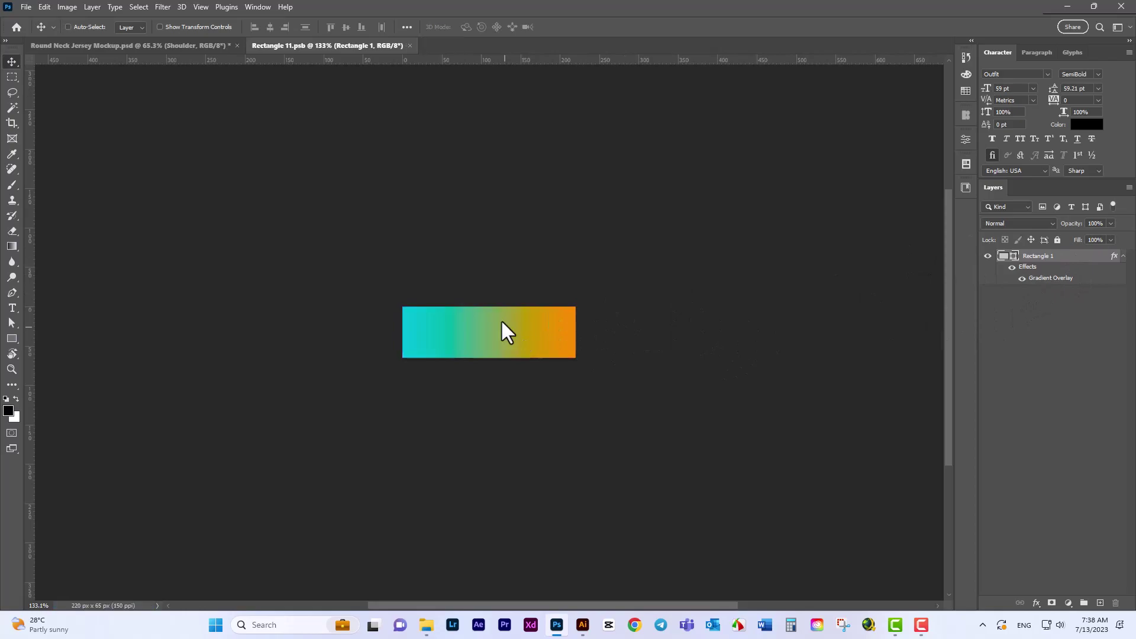
{"action": "left_click", "coordinate": [409, 45]}
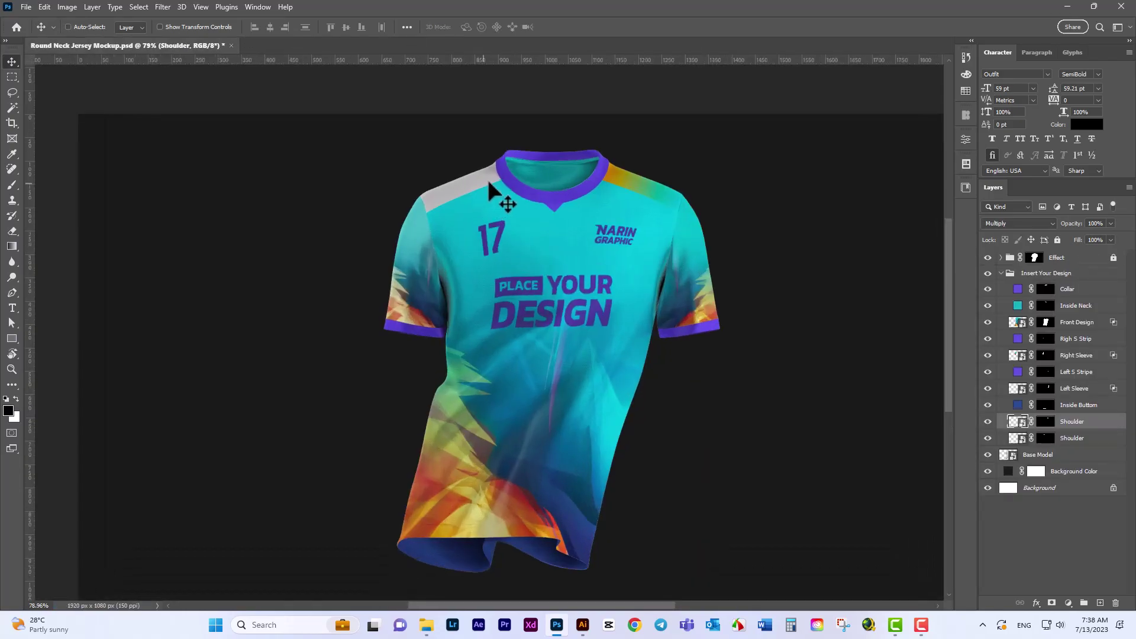
- Enable the second Shoulder's Gradient Overlay, apply it, and save the mockup
{"action": "left_click", "coordinate": [1046, 440]}
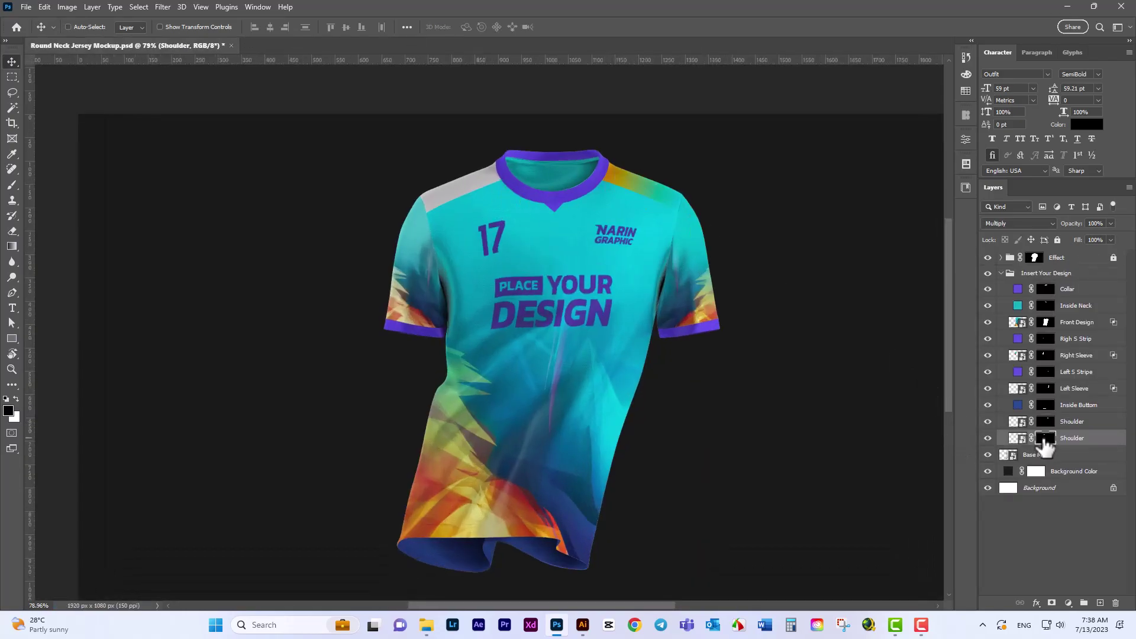
{"action": "double_click", "coordinate": [1018, 438]}
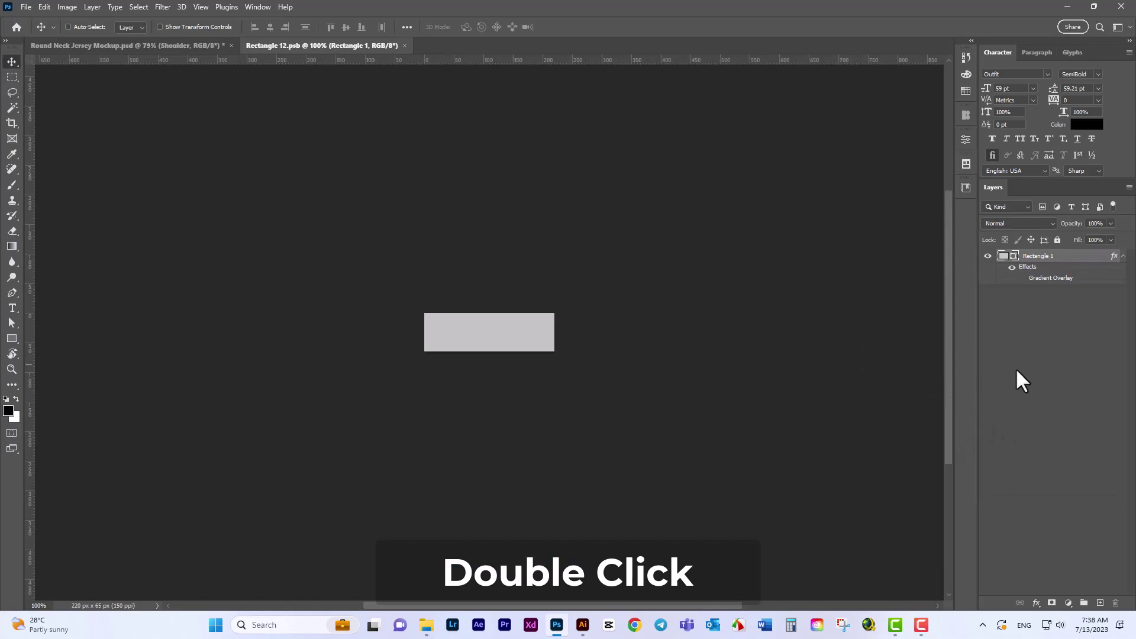
{"action": "left_click", "coordinate": [1021, 279]}
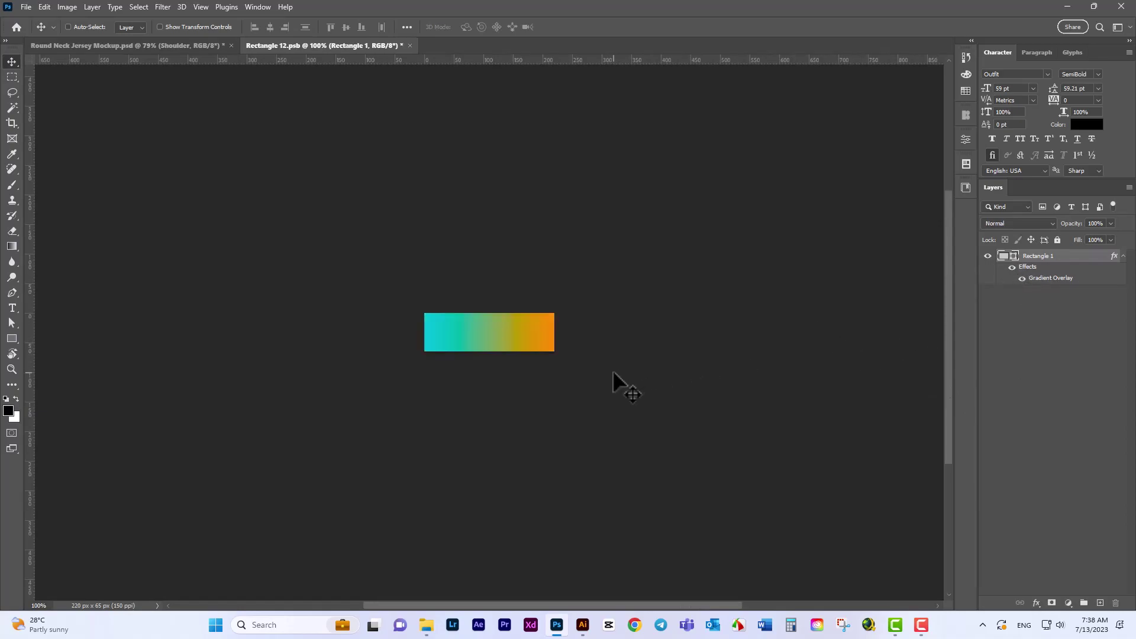
{"action": "left_click", "coordinate": [405, 46]}
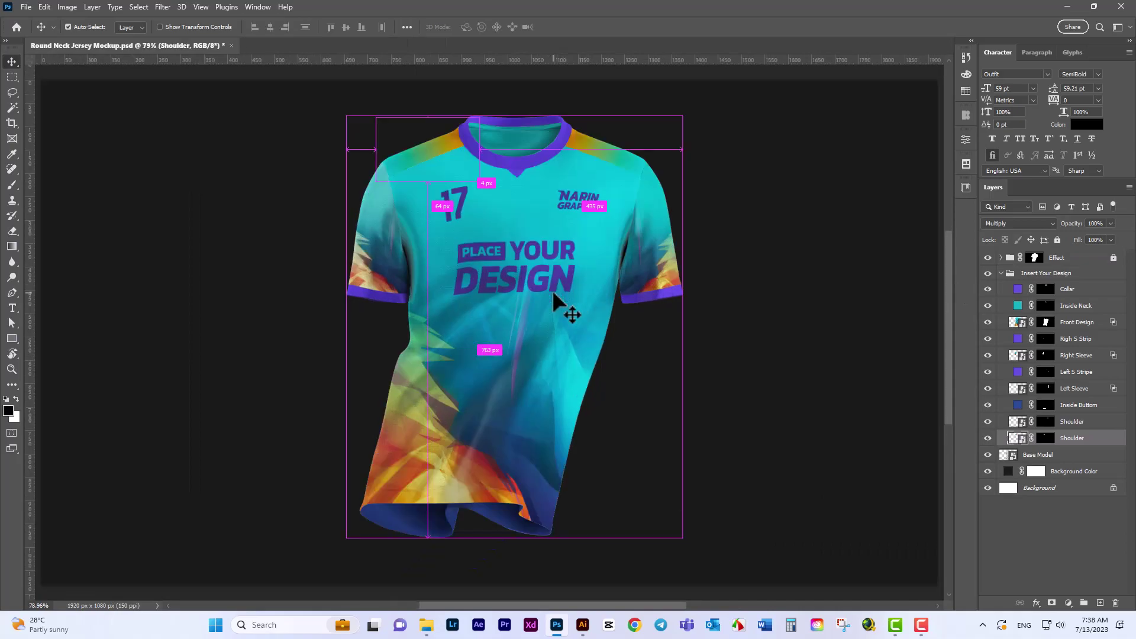
{"action": "key", "text": "ctrl"}
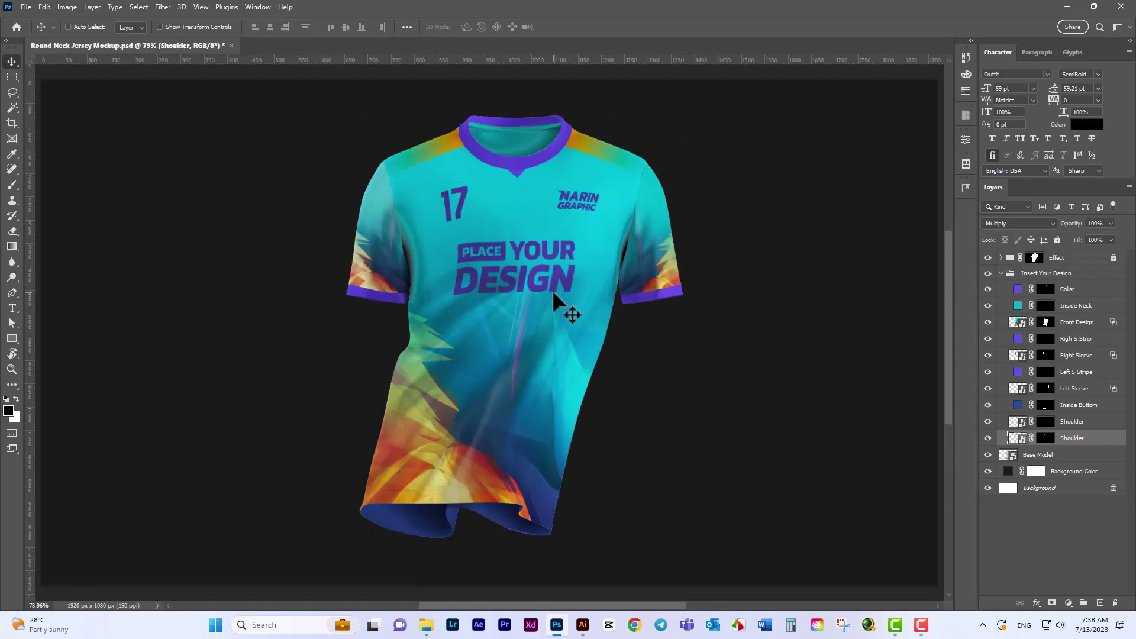
{"action": "key", "text": "ctrl+s"}
{"action": "scroll", "coordinate": [553, 293], "scroll_direction": "up", "scroll_amount": 3}
{"action": "left_click_drag", "start_coordinate": [554, 293], "coordinate": [548, 320]}
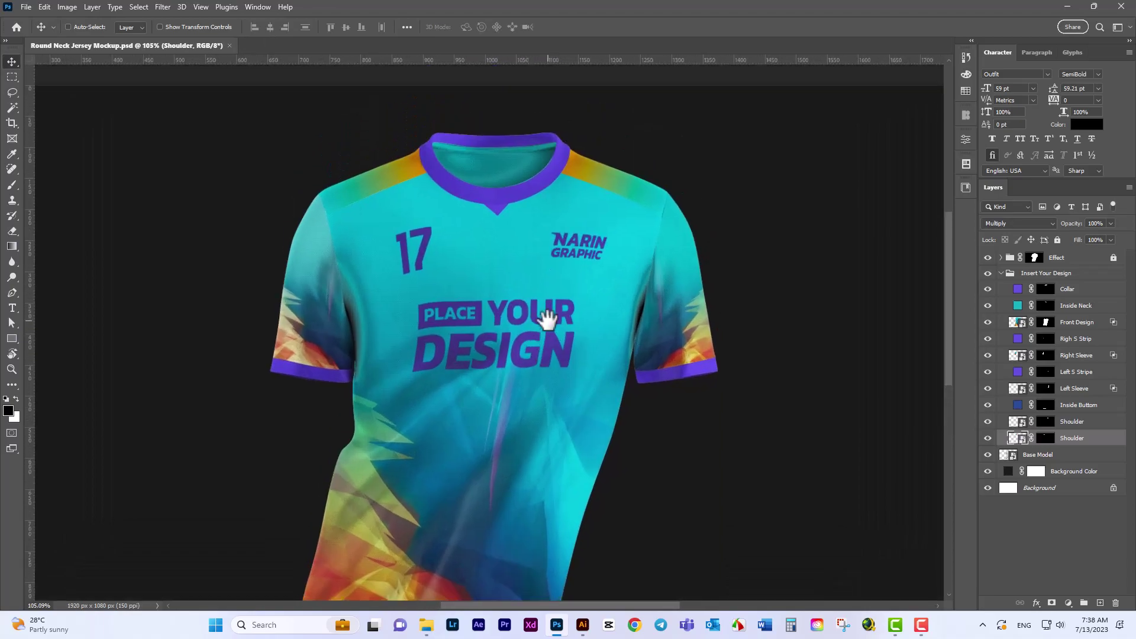
{"action": "left_click_drag", "start_coordinate": [647, 183], "coordinate": [541, 228]}
{"action": "scroll", "coordinate": [535, 286], "scroll_direction": "down", "scroll_amount": 3}
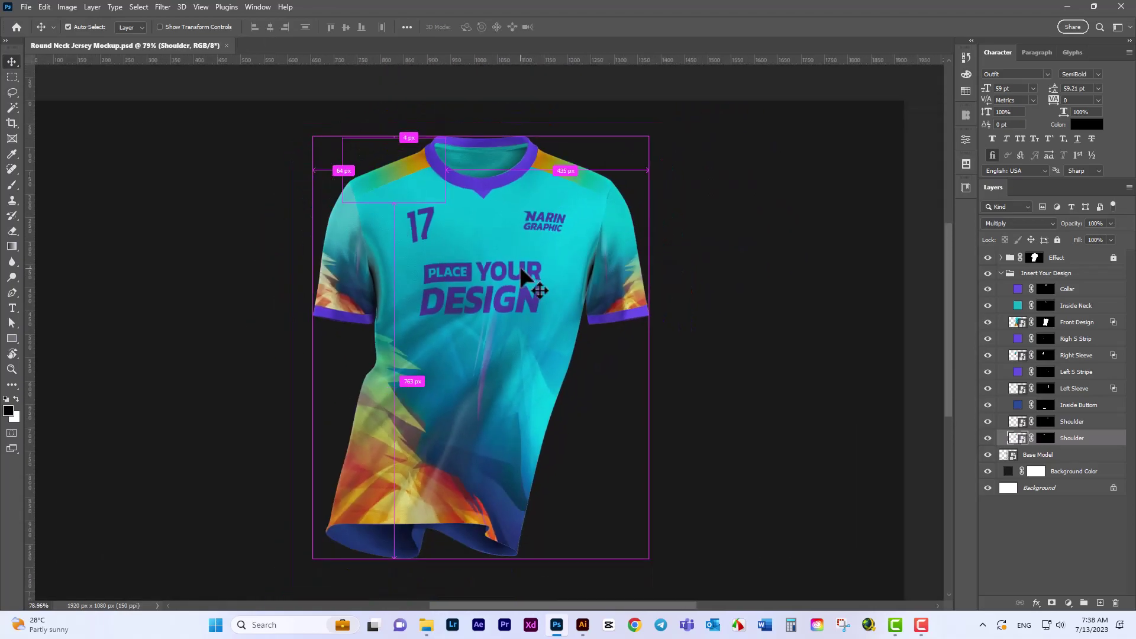